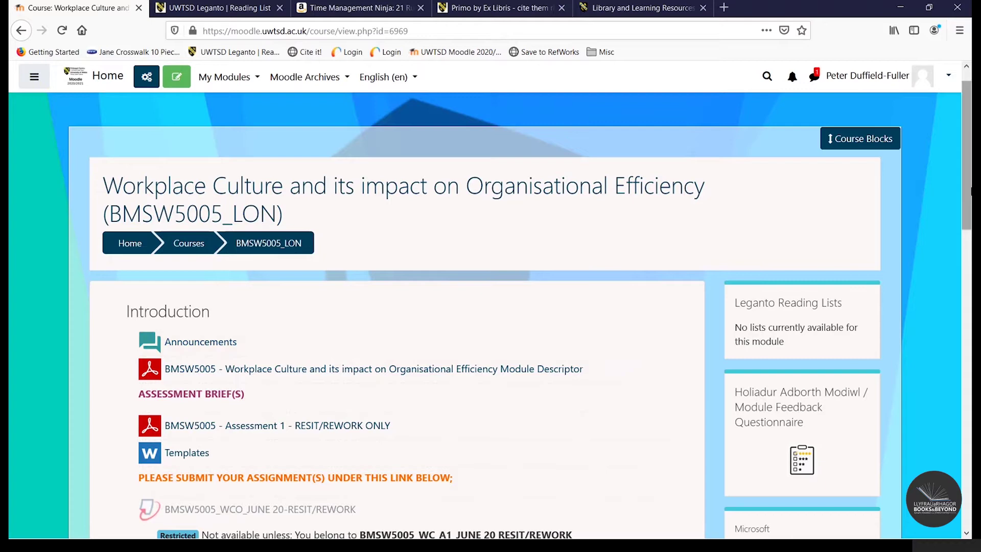
Turn editing on for the BMSW5005_LON Moodle course page
left_click_drag(968, 191, 968, 227)
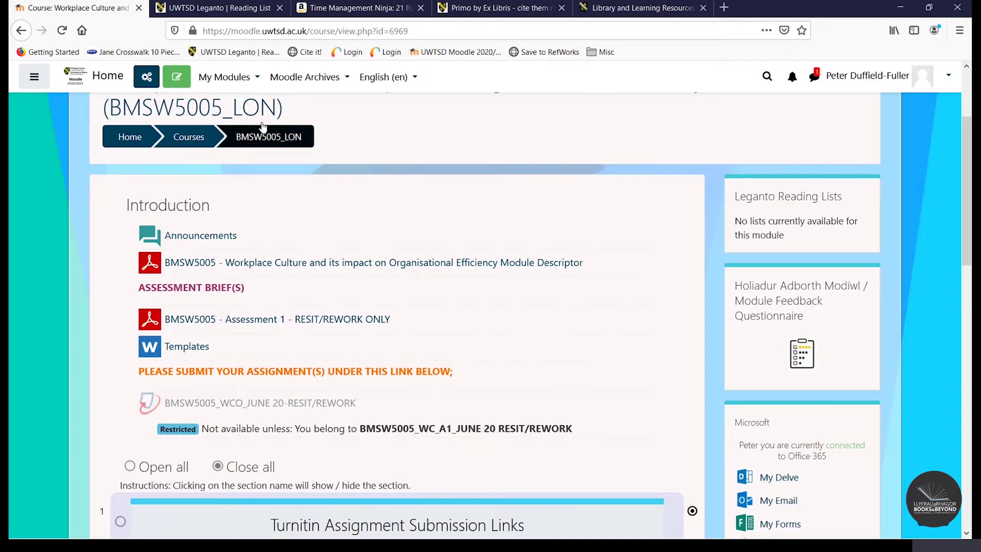
left_click(182, 77)
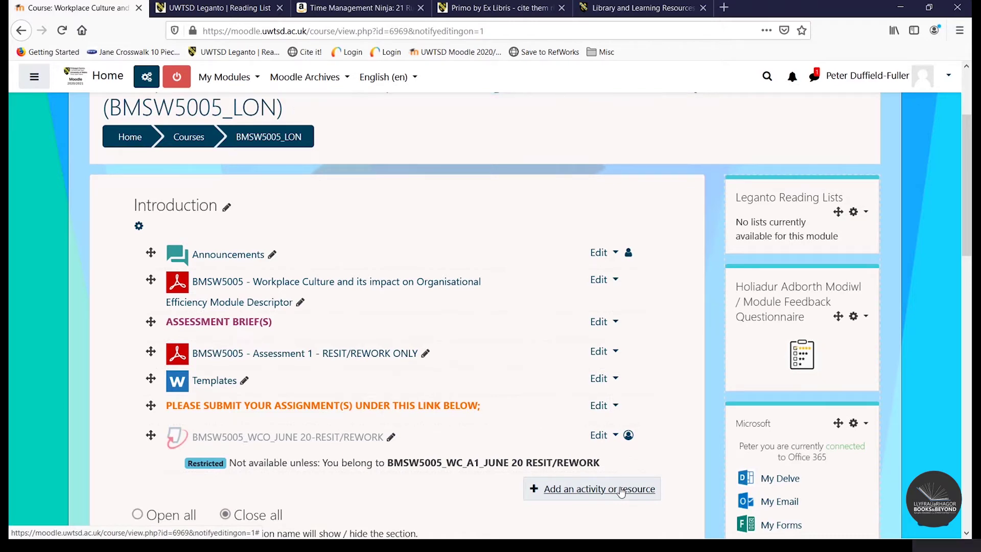
Start adding an External tool activity to the Introduction section
left_click(621, 489)
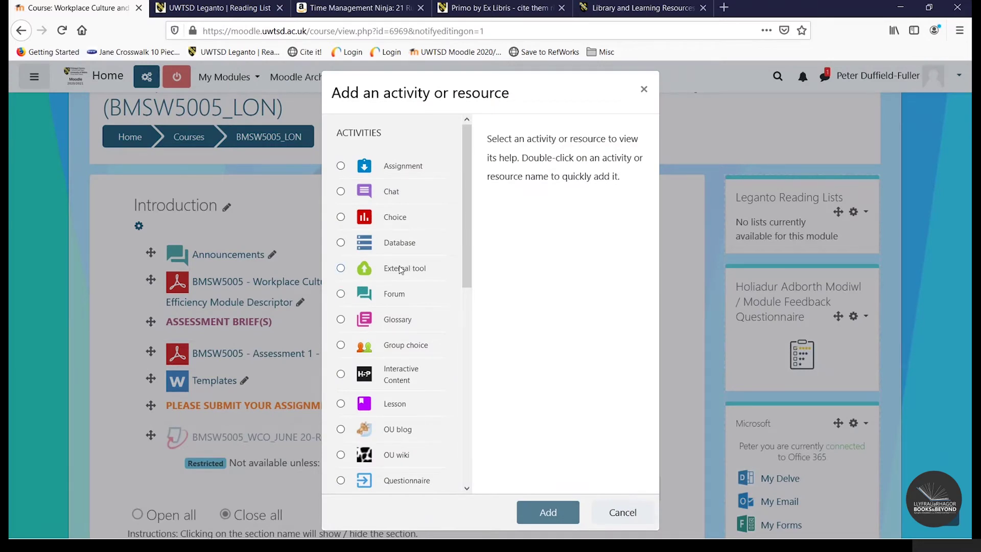
left_click(398, 270)
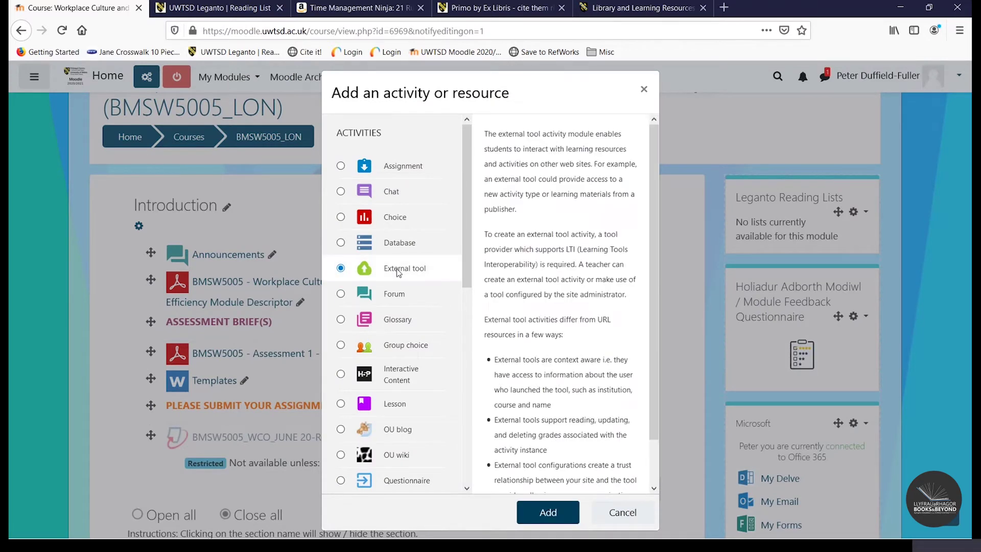
left_click(558, 516)
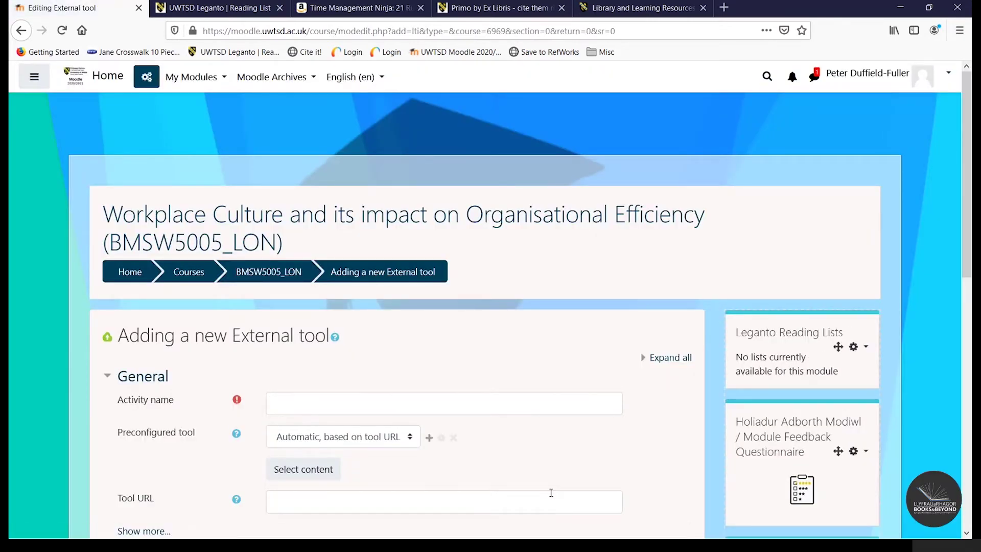
Name the activity 'Online Resource List', select the Leganto Reading Lists tool, and save it
left_click(504, 397)
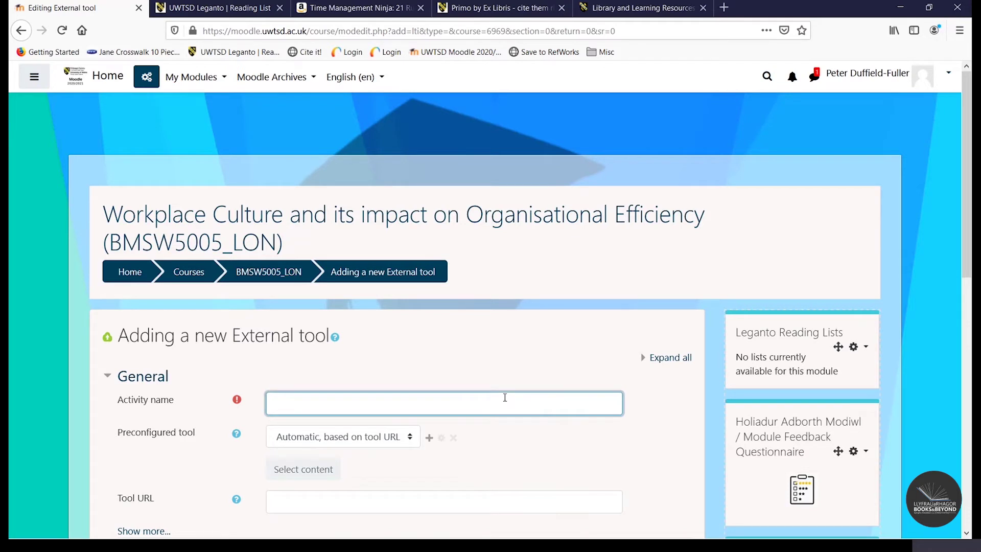
type("Online Resource List")
left_click(387, 438)
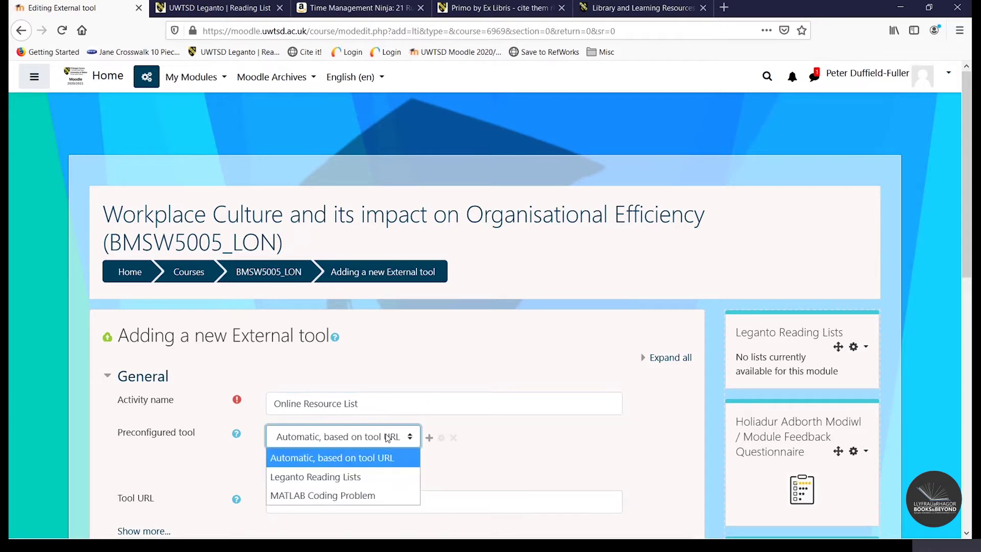
left_click(356, 477)
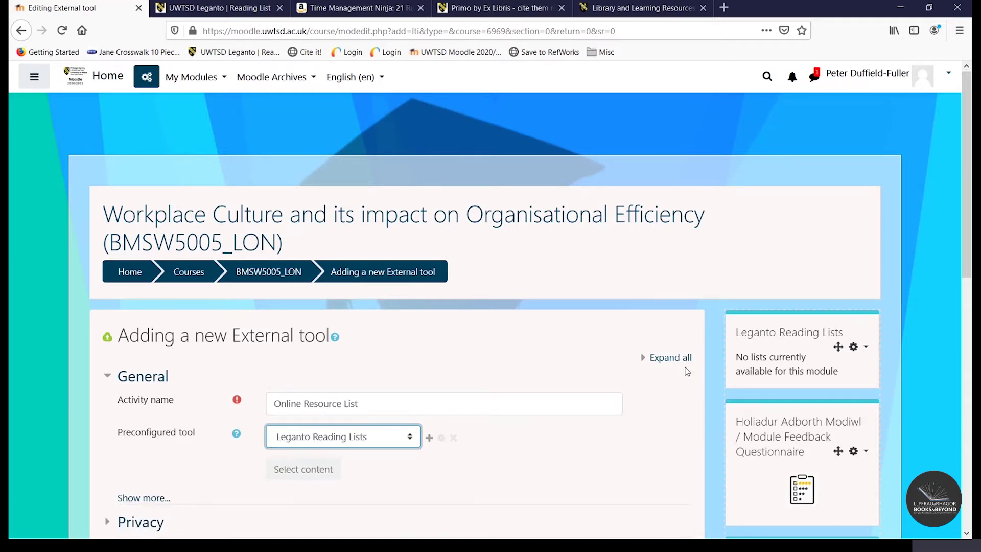
left_click_drag(967, 255, 970, 355)
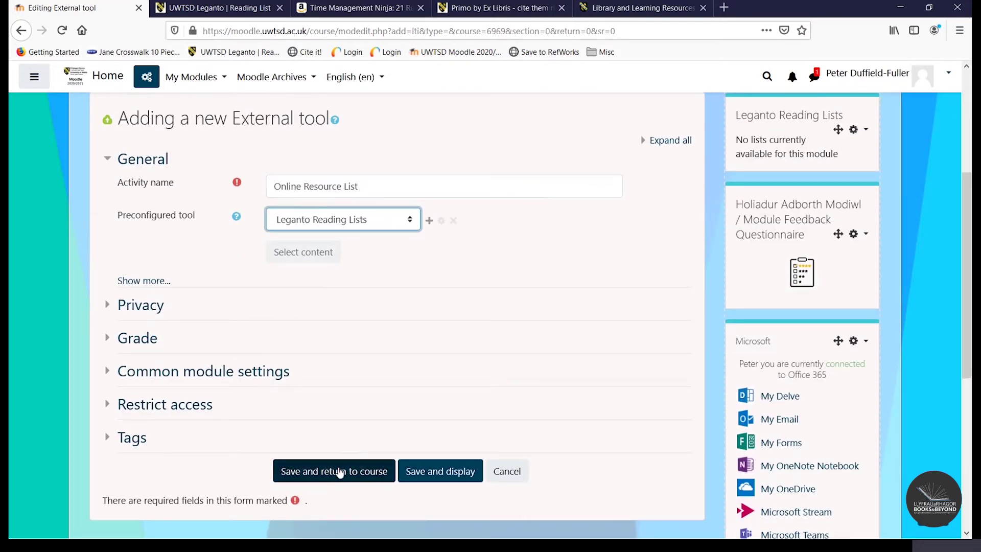
left_click(339, 471)
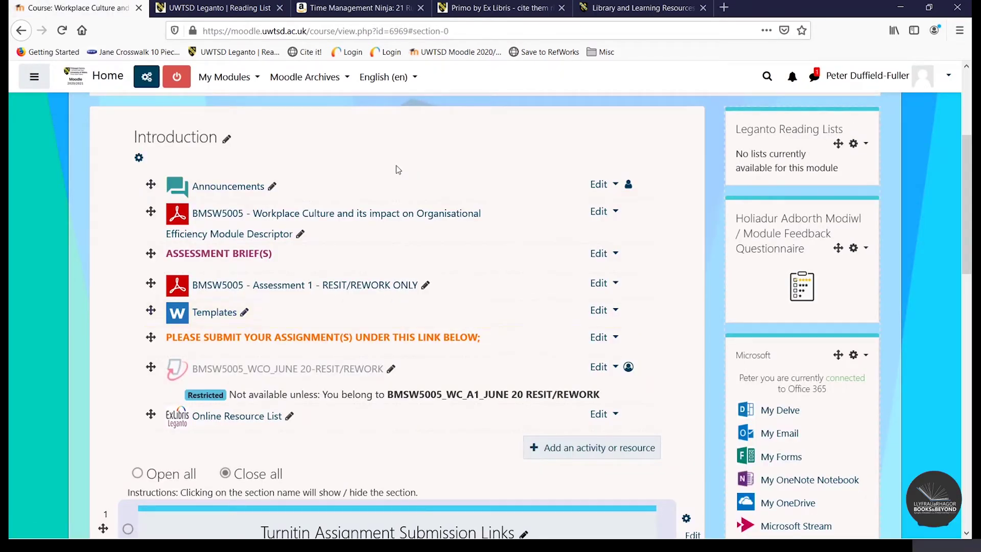
Turn course editing off and go to the UWTSD Leganto Reading List tab
left_click(177, 79)
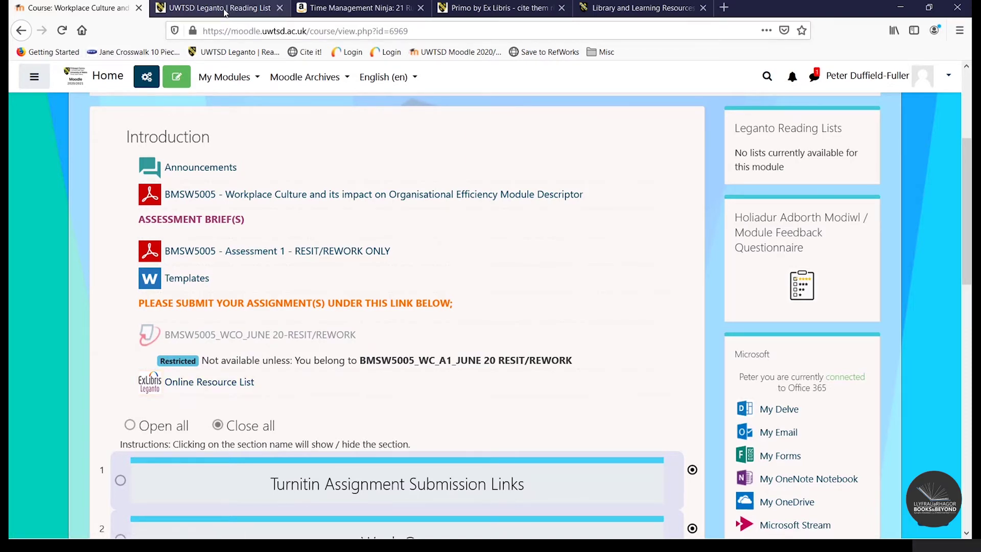
left_click(225, 9)
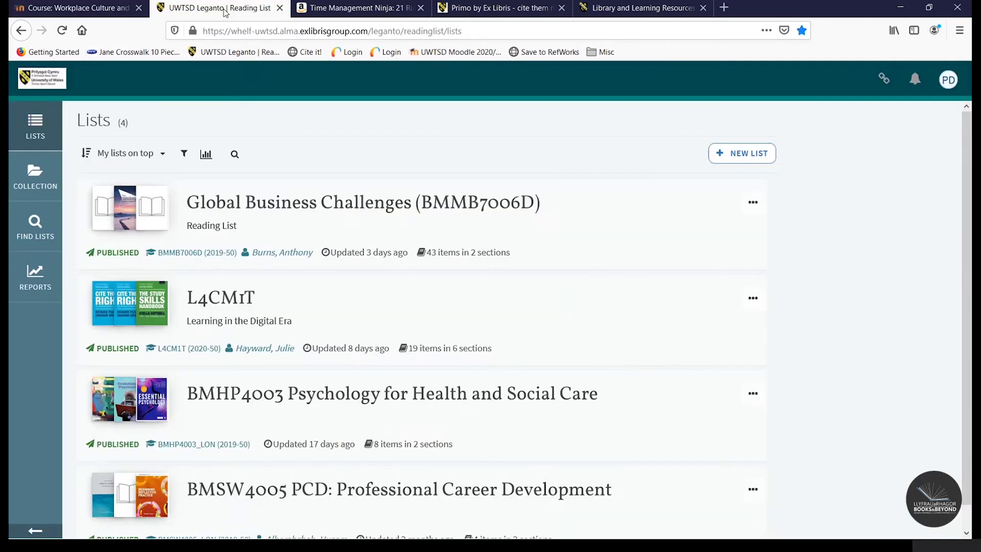
Create a new Leganto reading list titled 'Abc 123 list demo'
left_click(744, 161)
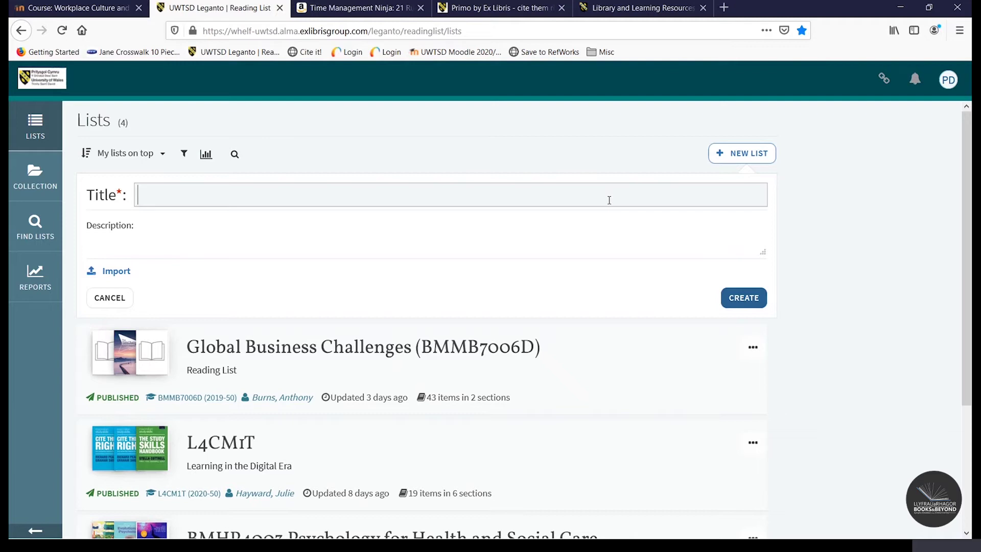
type("Ab")
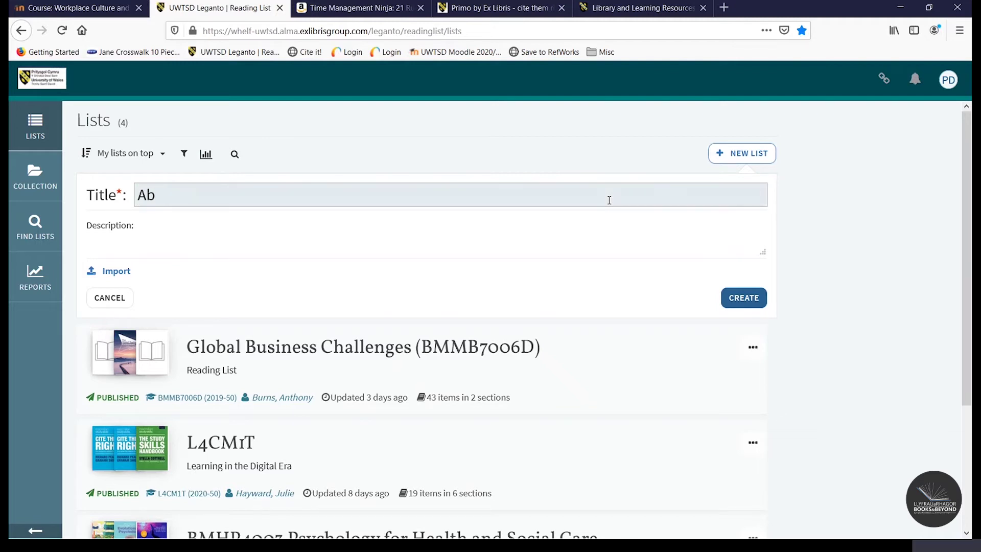
type("c 123 list demo")
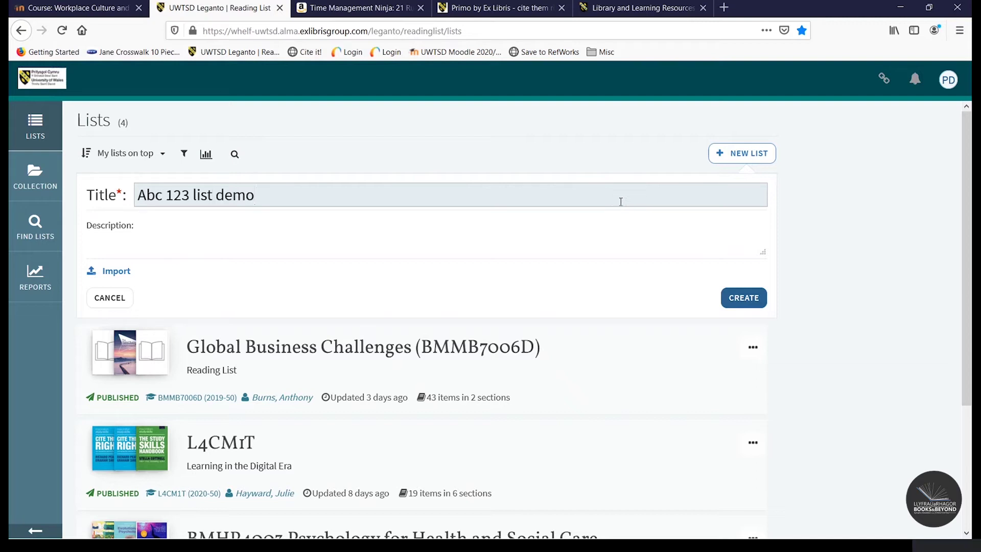
left_click(742, 298)
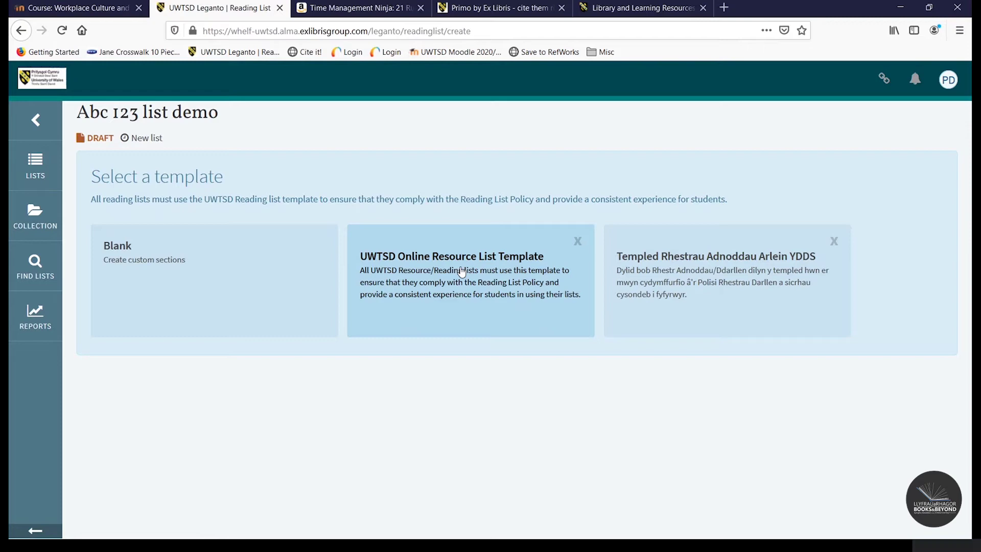
Apply the UWTSD Online Resource List Template to the new list
left_click(462, 271)
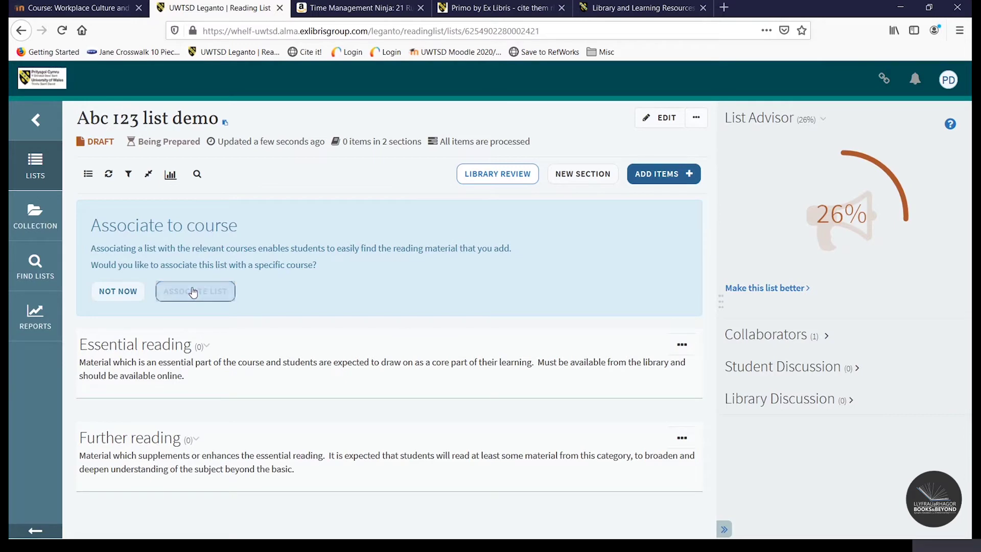
Associate the list with course BMSW5005_LON, found by searching 'bmsw5005'
left_click(194, 292)
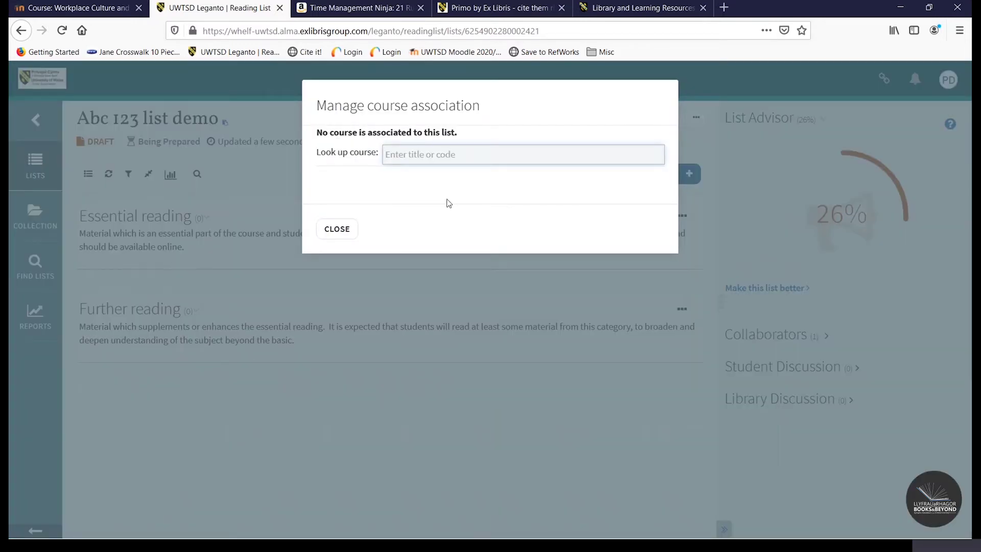
type("bmsw")
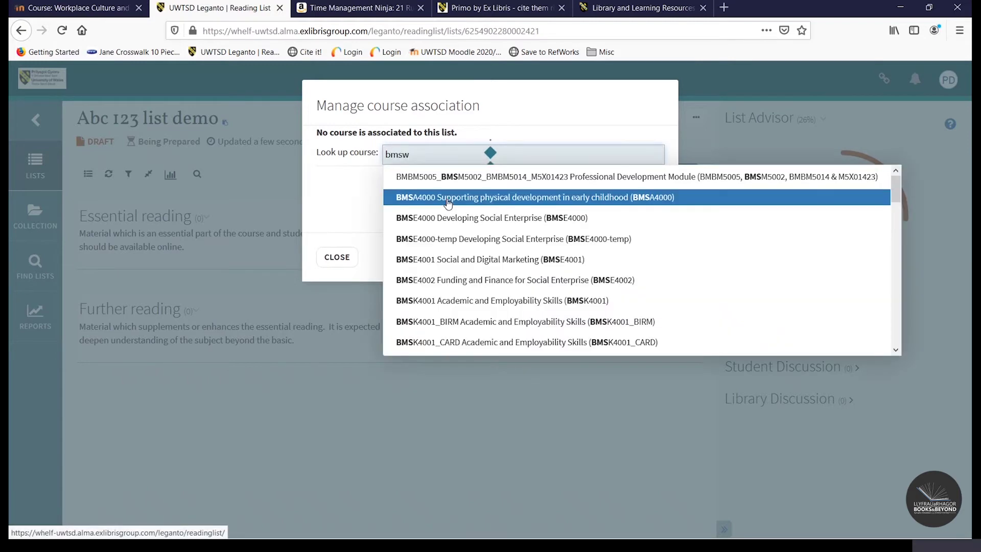
type("5005")
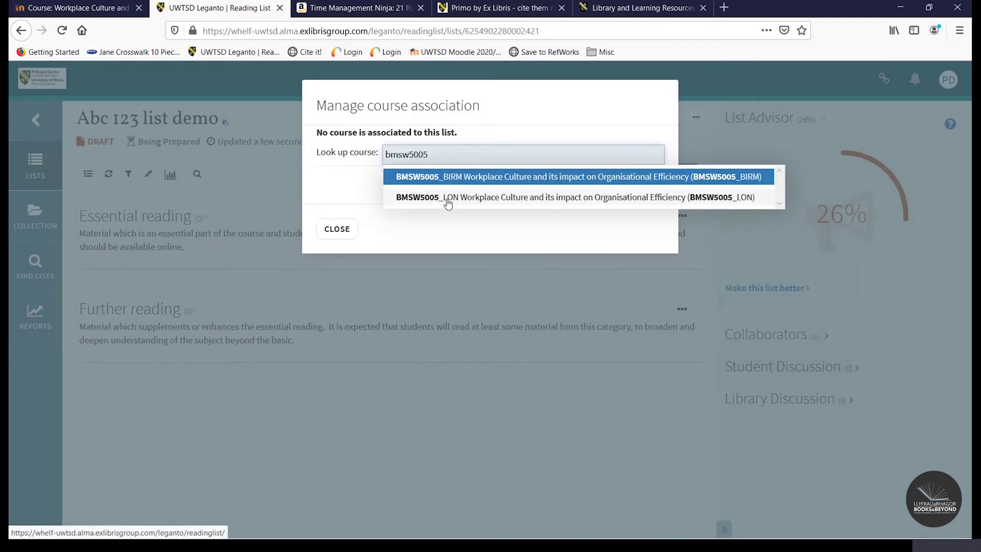
left_click(468, 199)
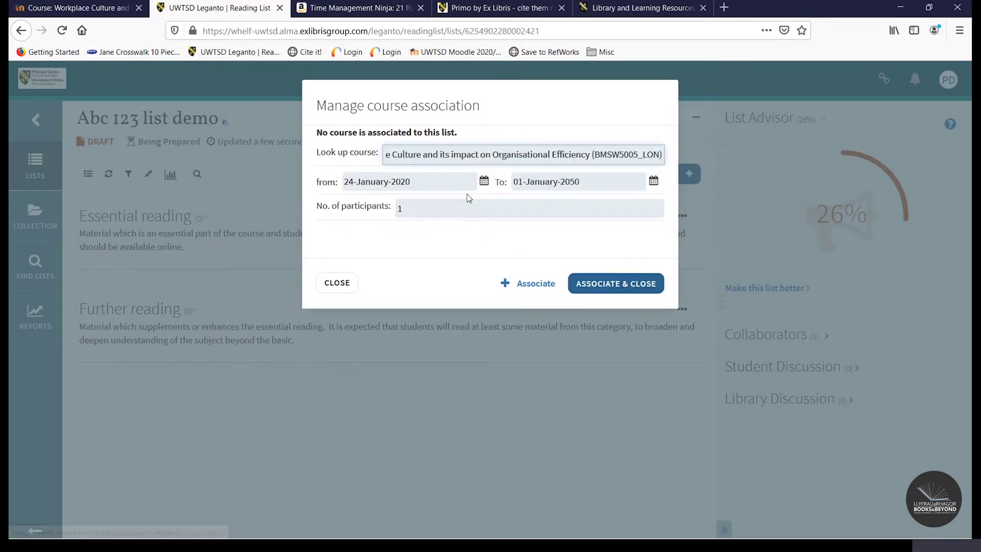
left_click(622, 283)
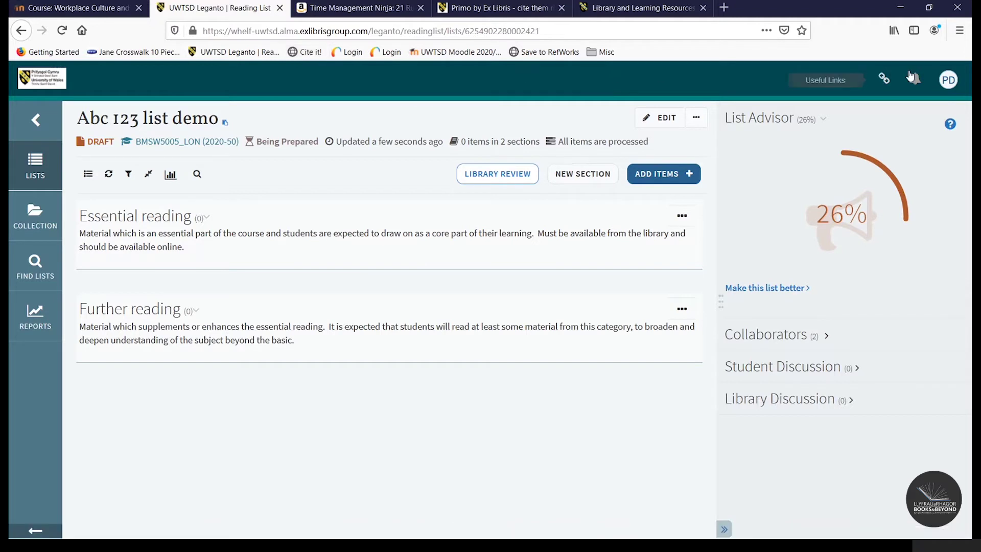
left_click(948, 80)
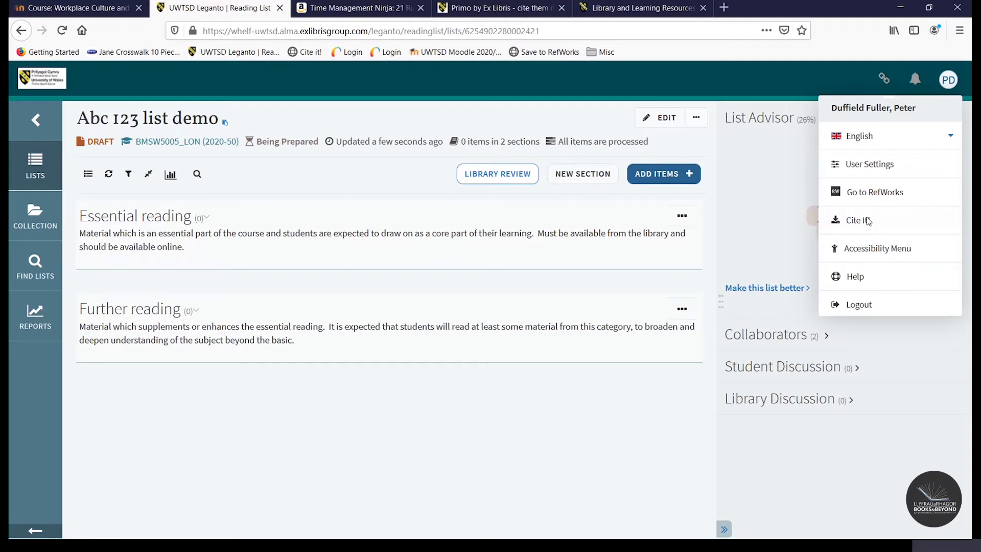
left_click(867, 221)
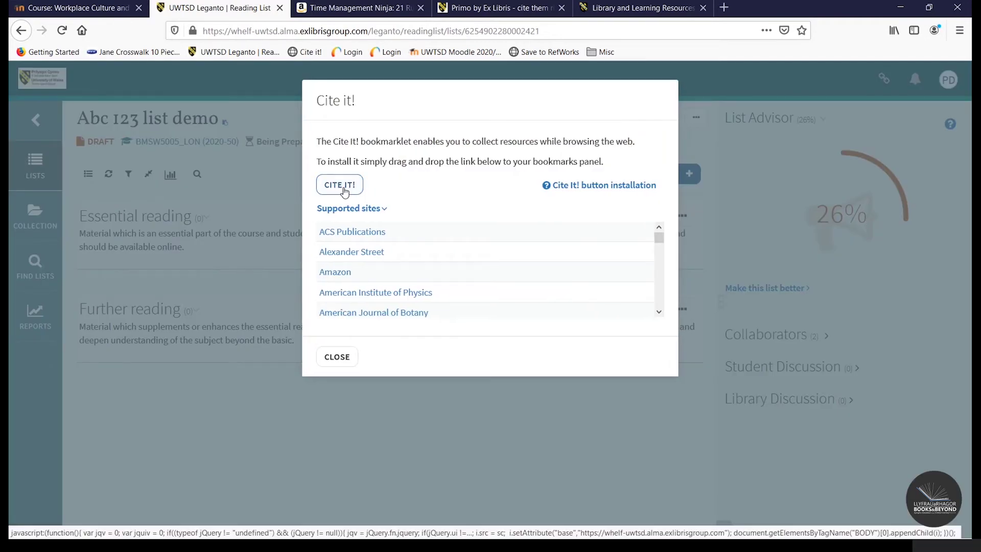
left_click_drag(349, 187, 537, 139)
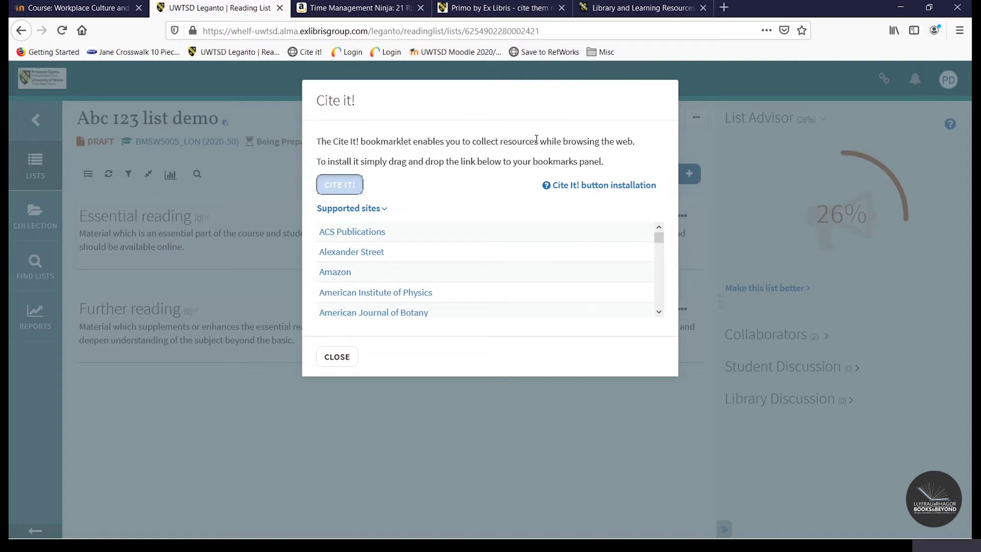
left_click(339, 358)
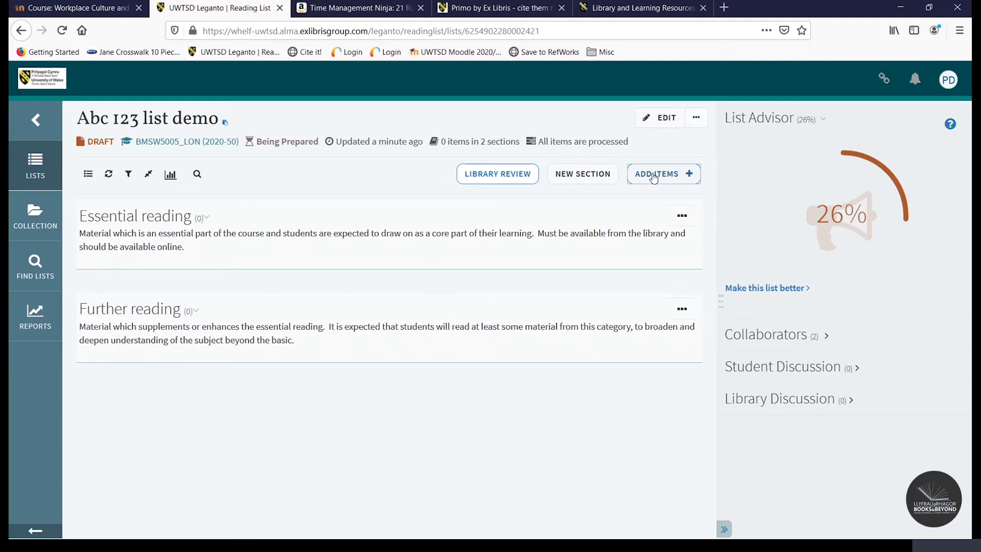
Search the library for 'cite them right' and add that book to Essential reading
left_click(652, 173)
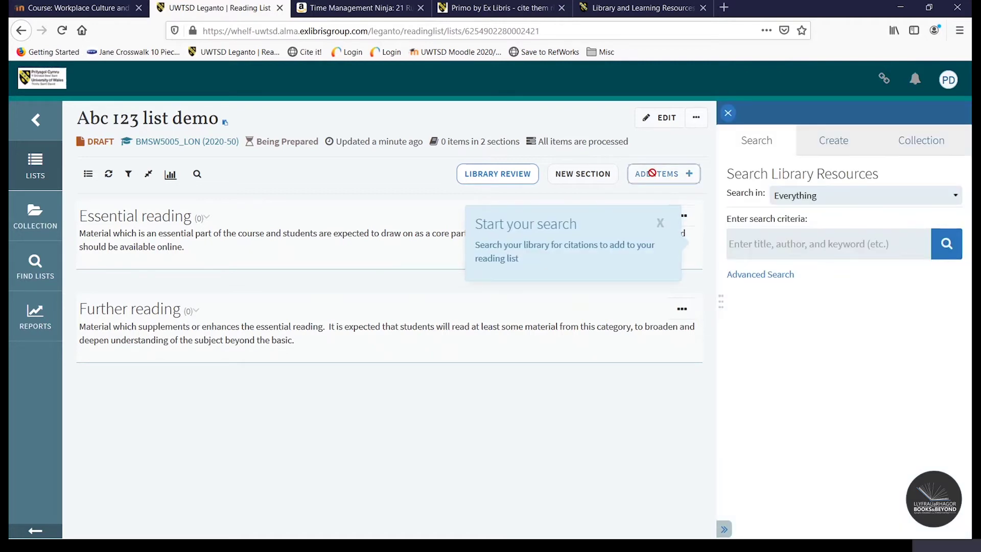
left_click(770, 251)
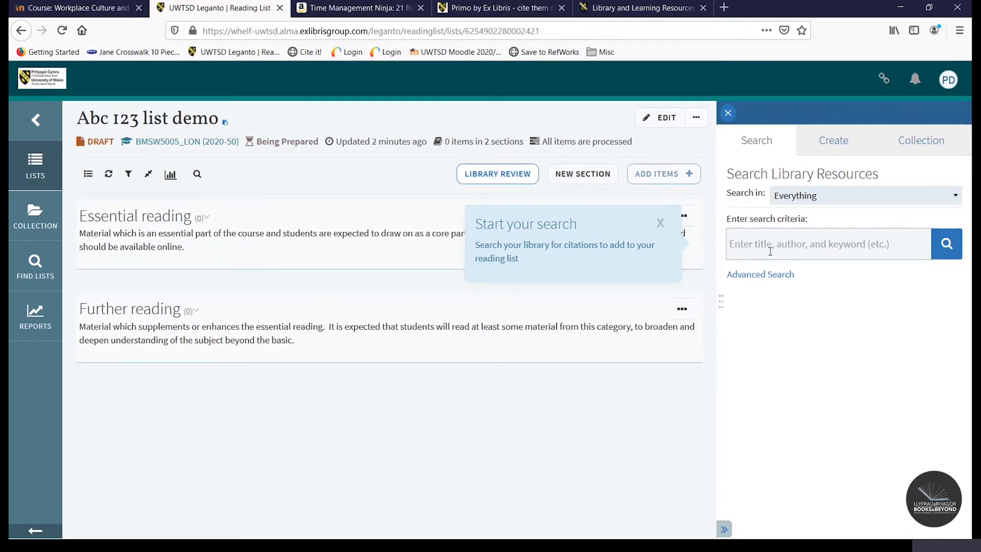
type("cite them right")
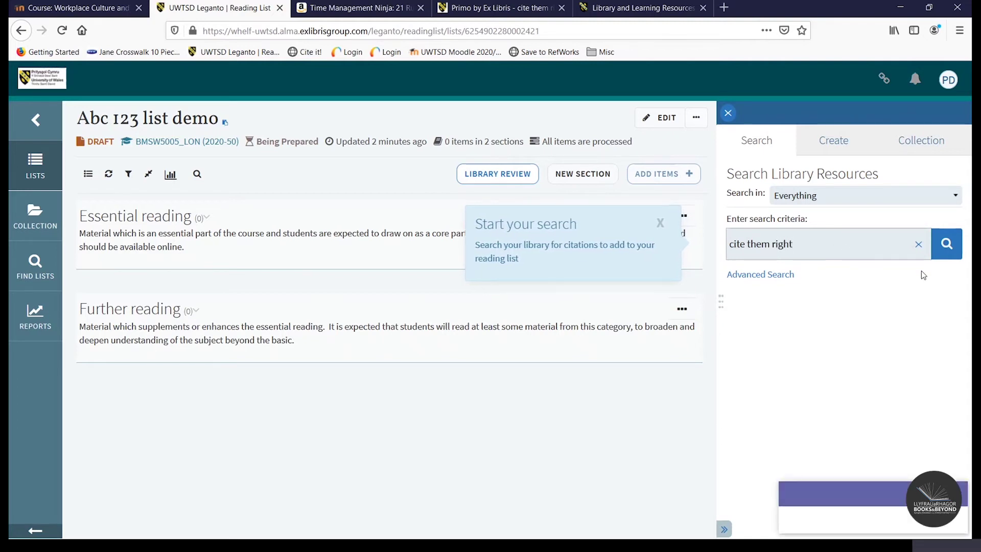
left_click(947, 244)
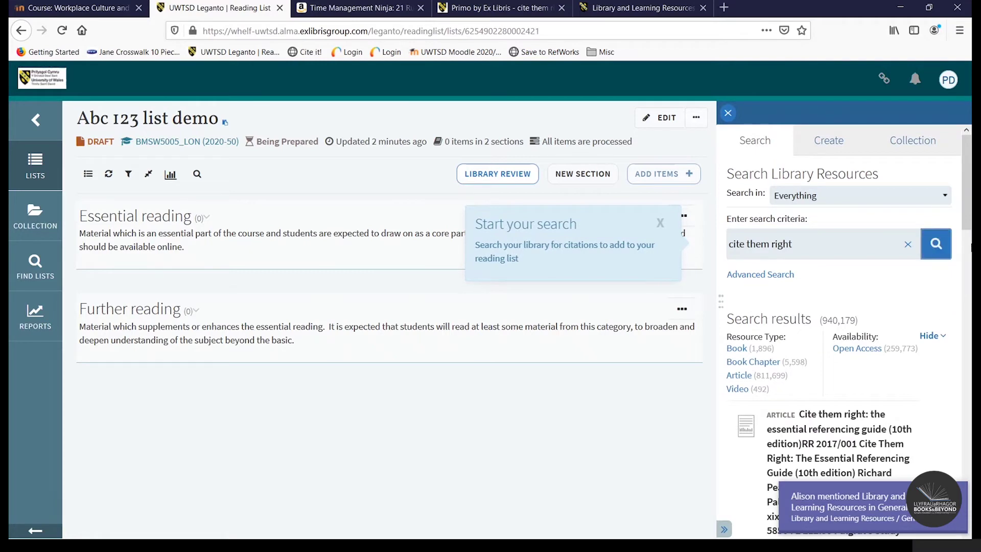
left_click_drag(965, 220, 966, 306)
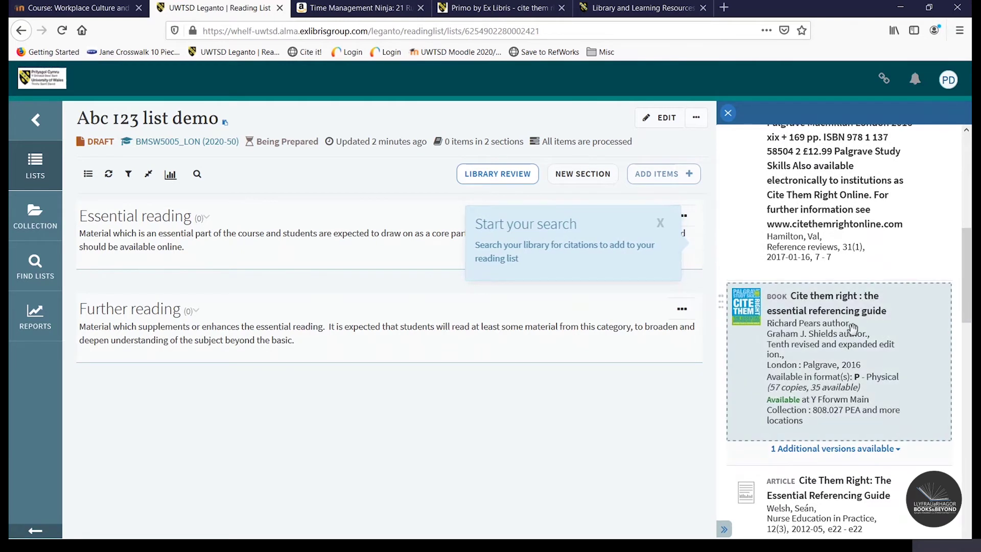
left_click(817, 350)
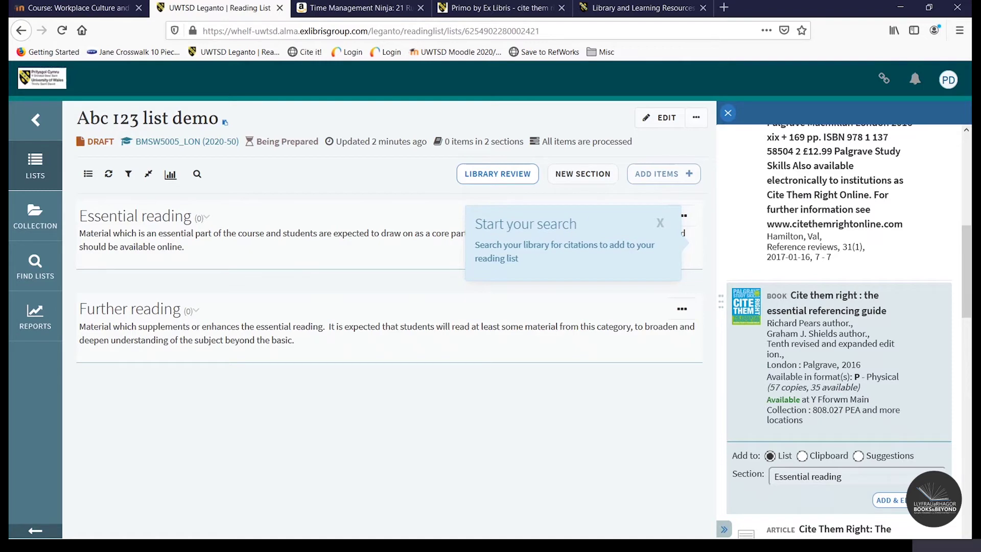
left_click(890, 500)
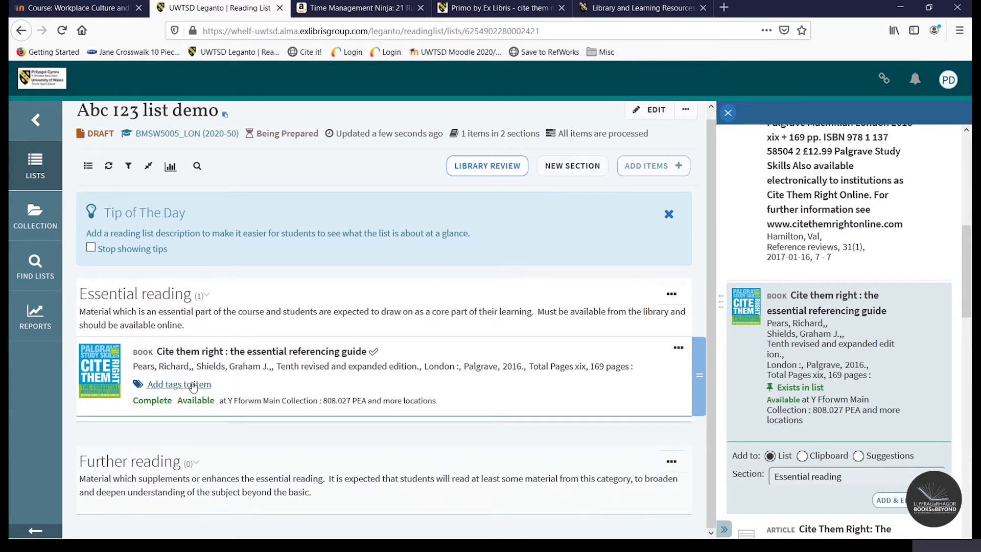
Attach the Essential tag to the Cite them right book and save it
left_click(193, 383)
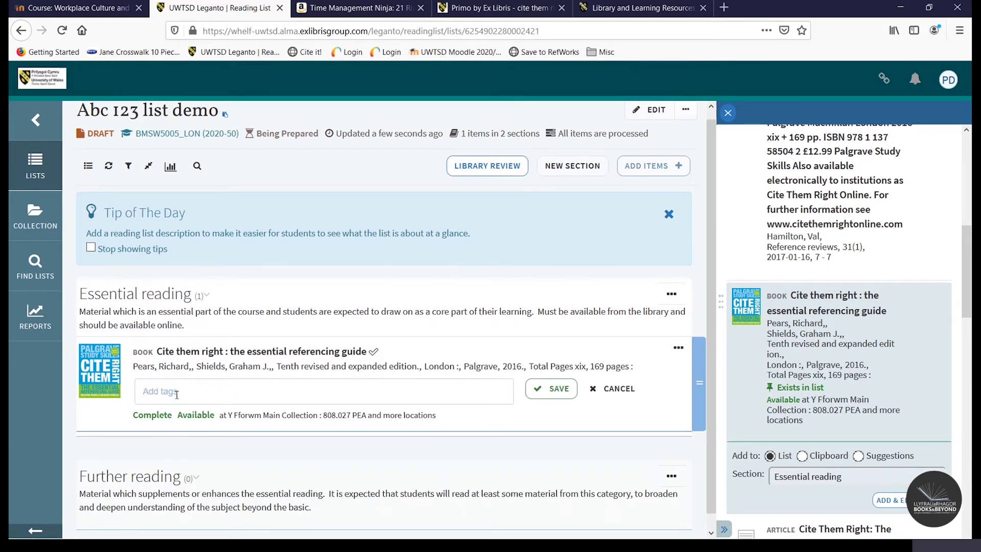
left_click(193, 389)
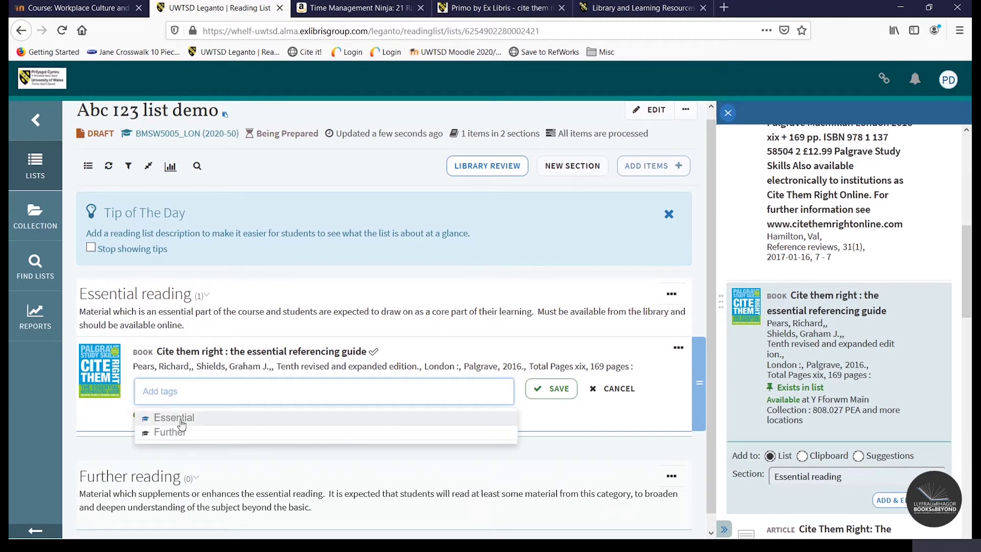
left_click(181, 422)
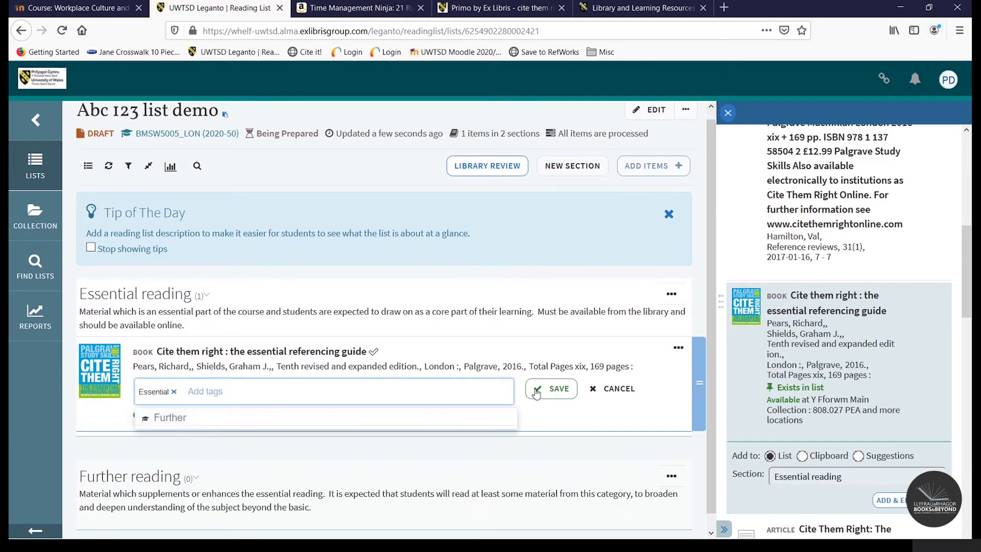
left_click(553, 393)
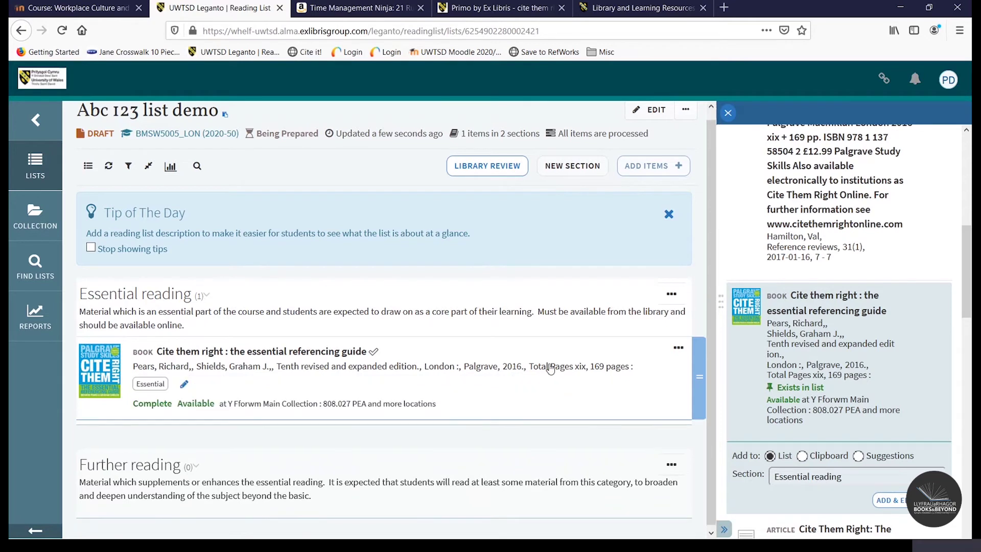
left_click(433, 363)
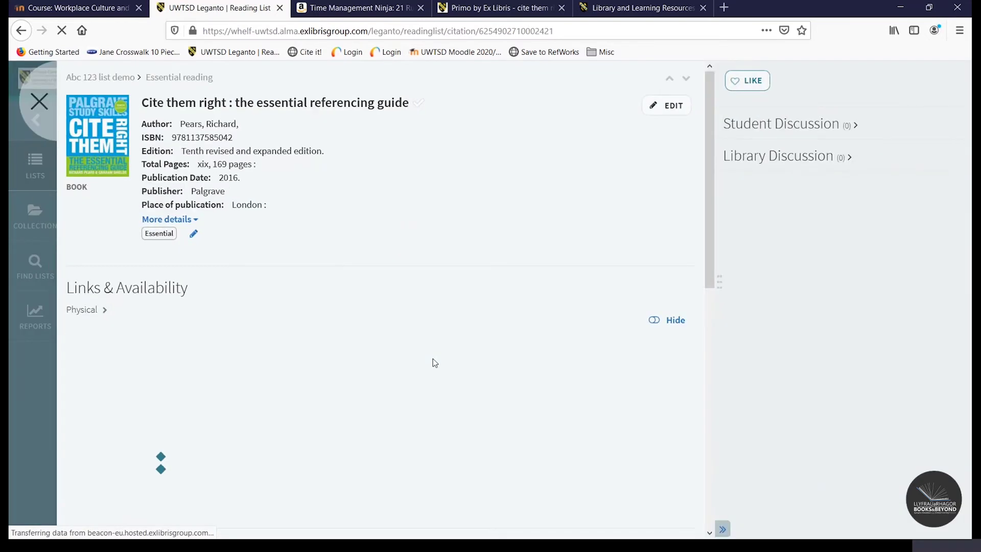
left_click_drag(706, 176, 657, 301)
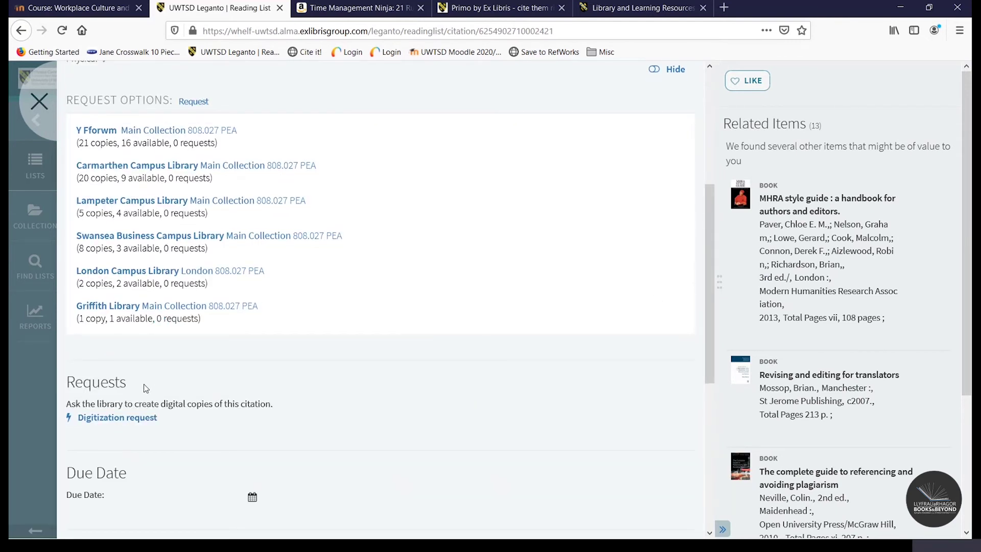
left_click(127, 420)
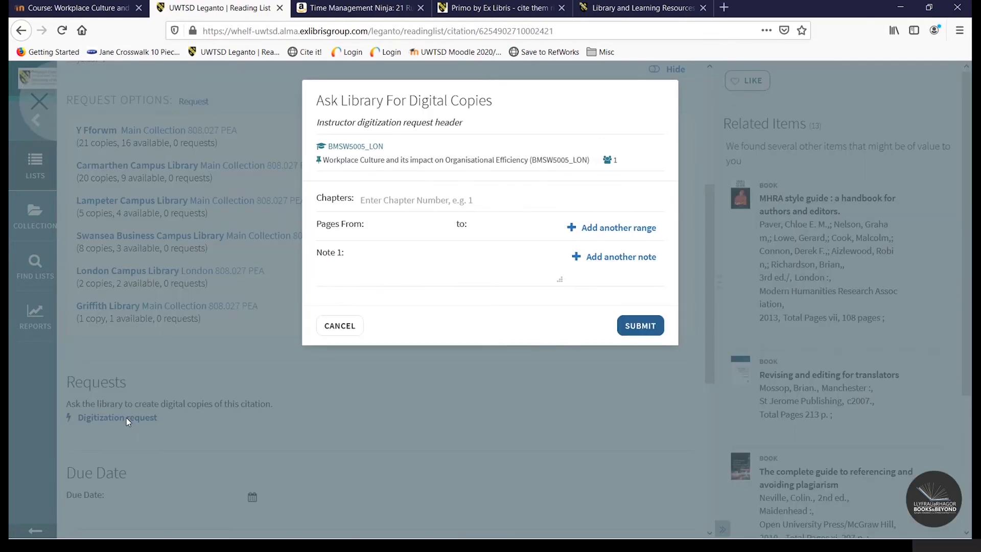
left_click(459, 198)
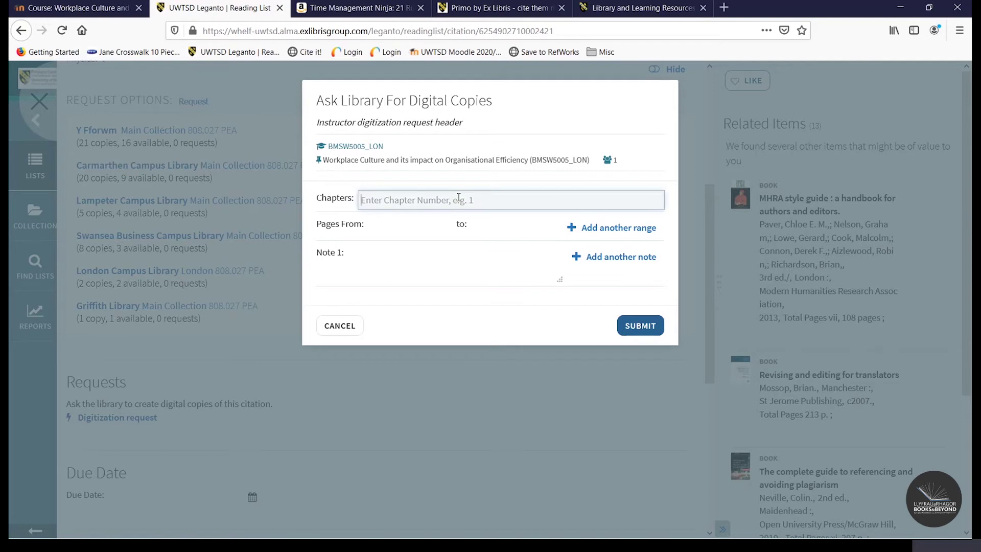
left_click(420, 226)
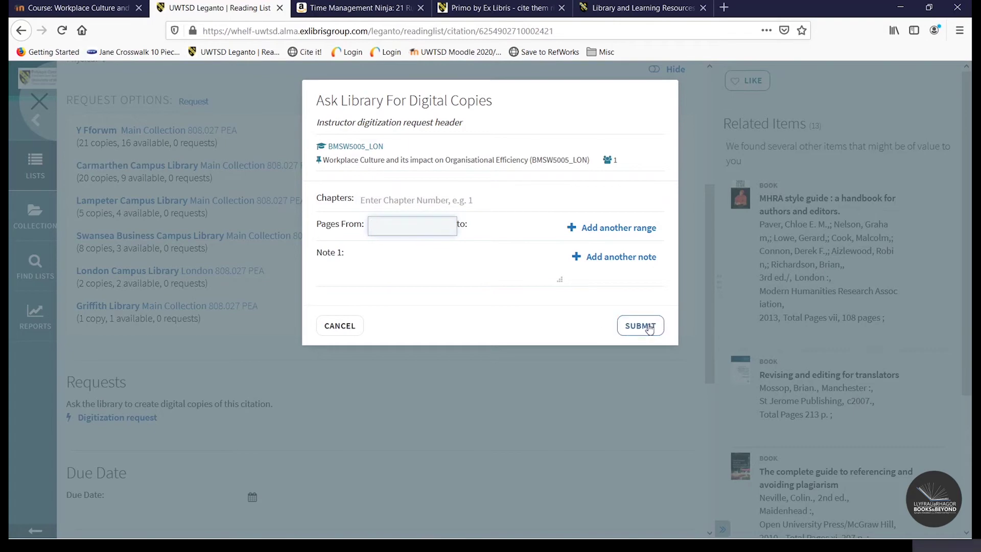
left_click(341, 325)
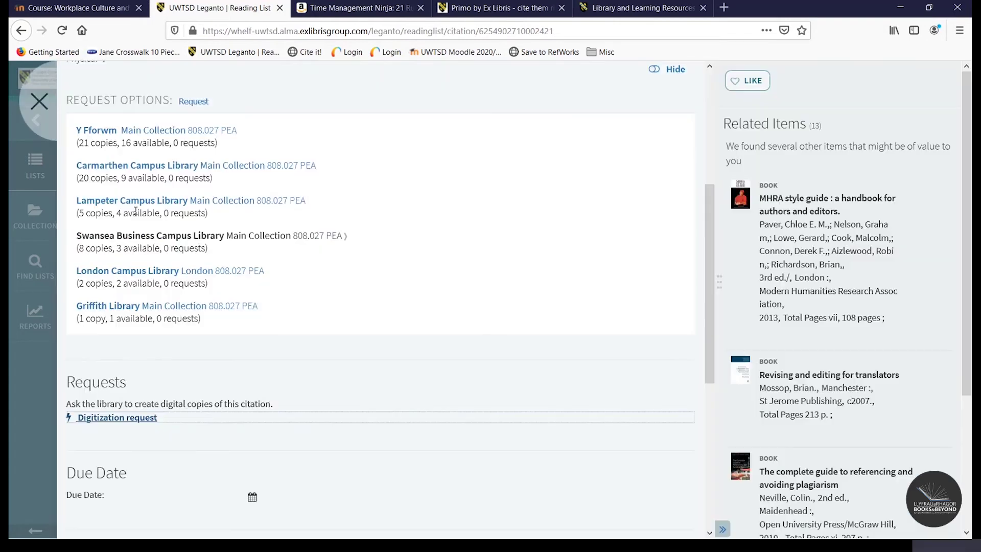
left_click(39, 103)
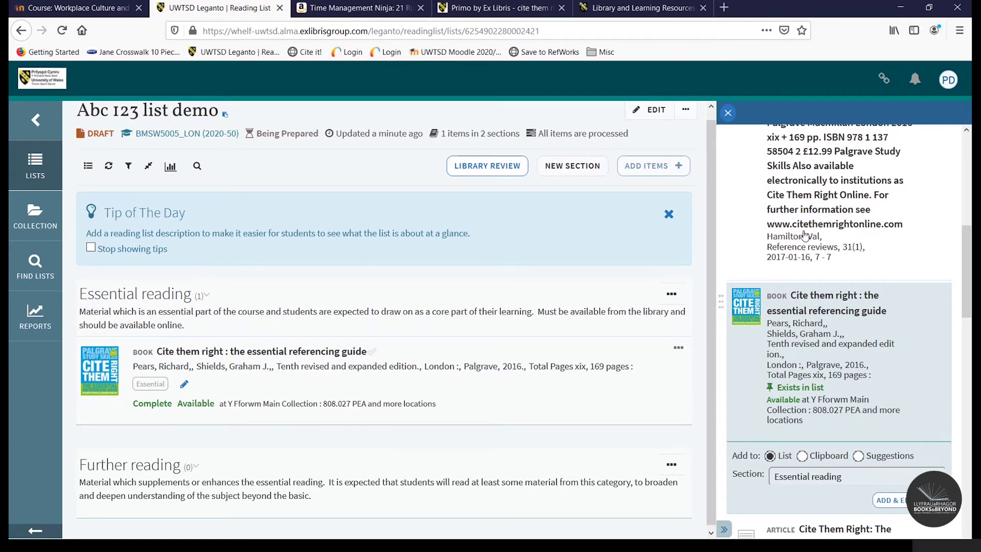
Bring up the blank Create citation form and focus its Title field
scroll(967, 275, "up", 10)
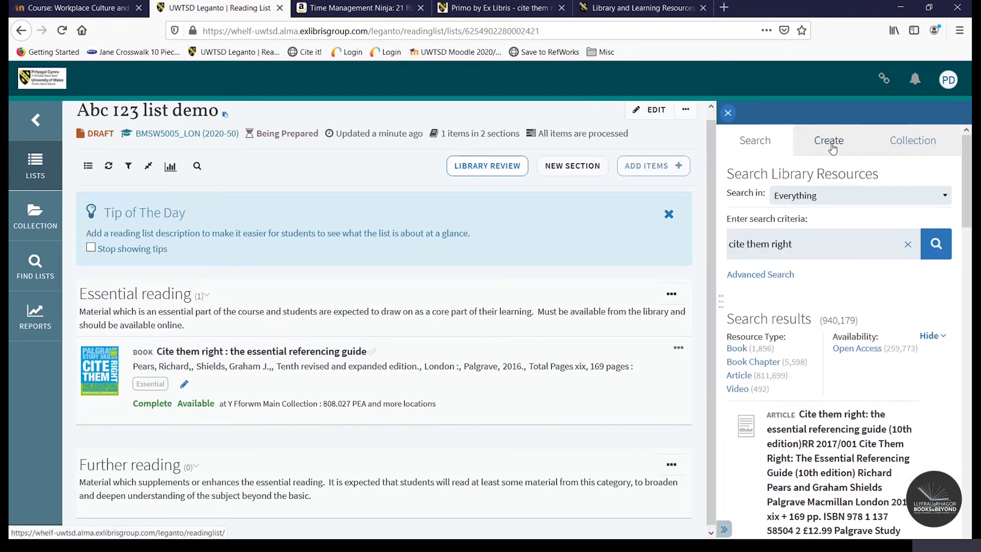
left_click(832, 143)
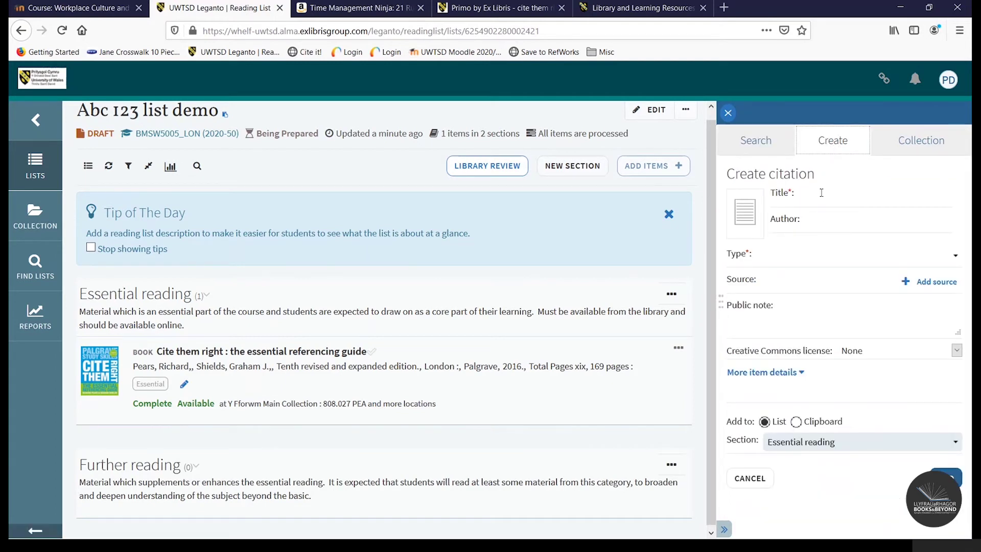
left_click(821, 193)
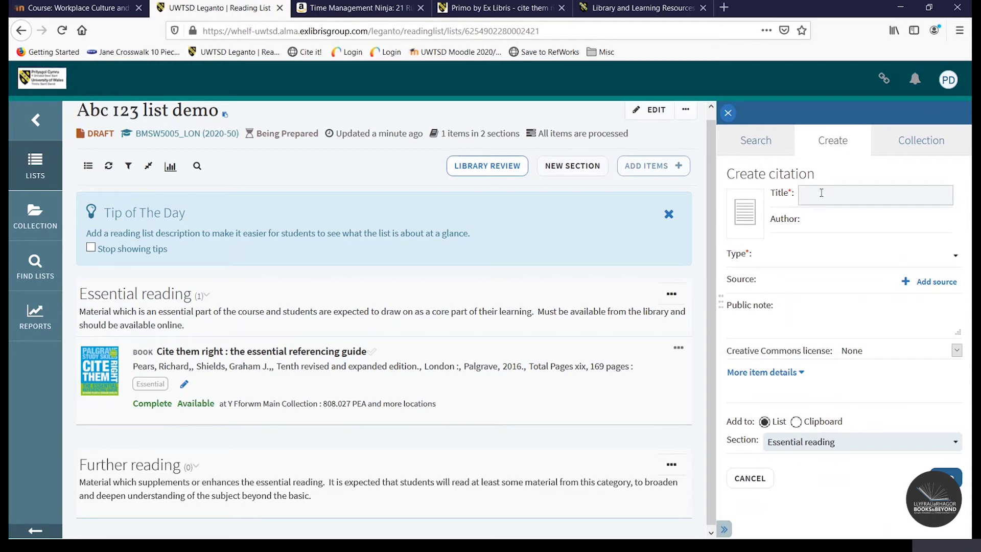
Capture the Amazon Time Management Ninja page with the Cite it! bookmark
left_click(383, 9)
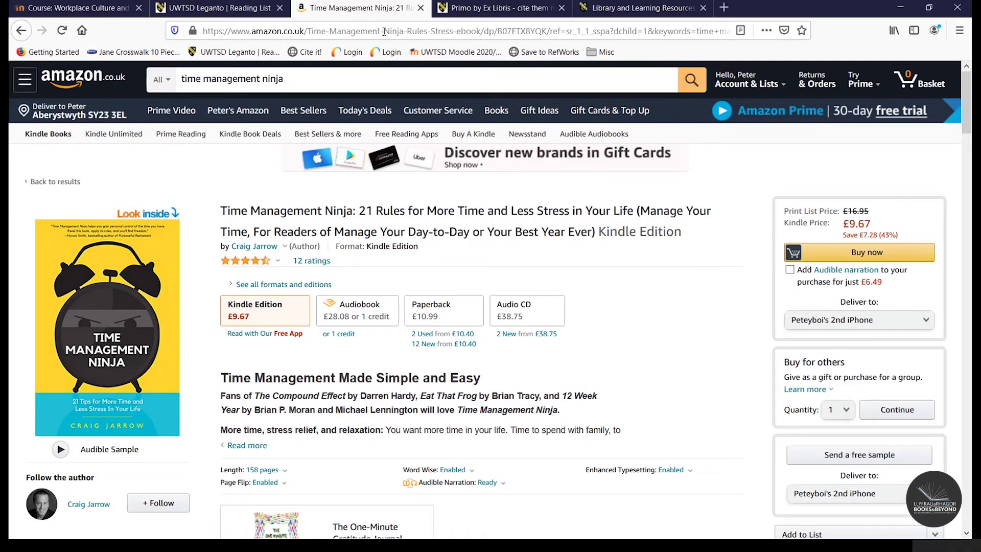
left_click(310, 52)
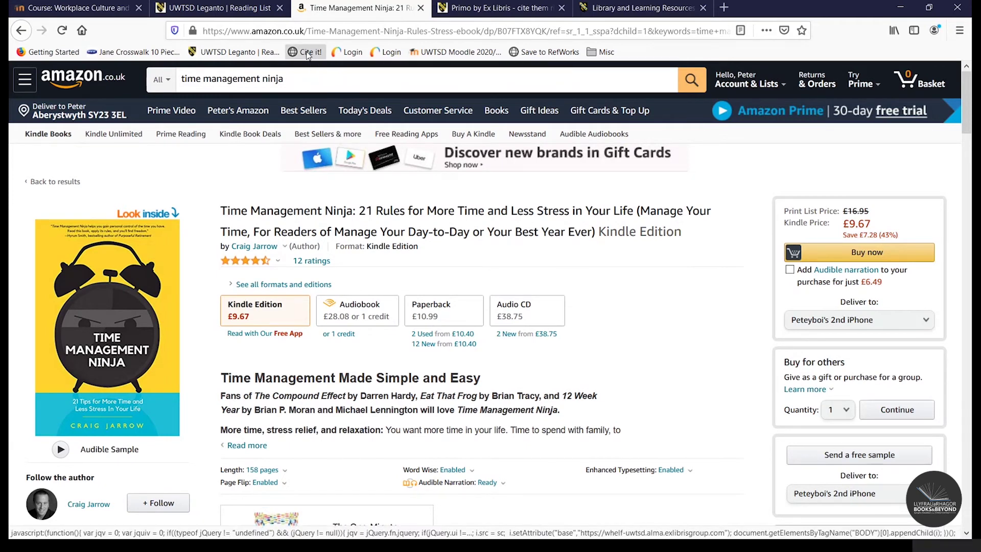
left_click(308, 52)
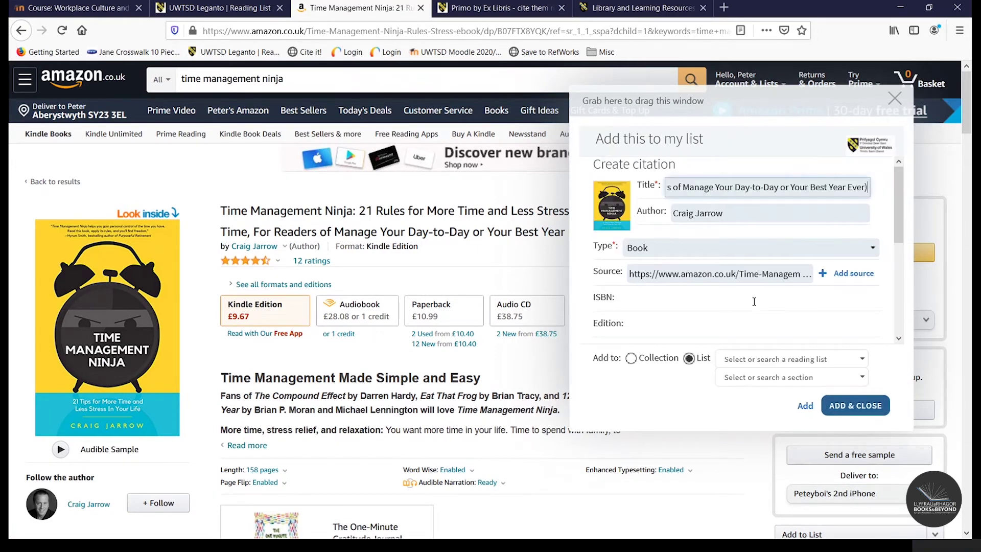
Add the book to 'Abc 123 list demo' under the Further reading section
left_click(784, 360)
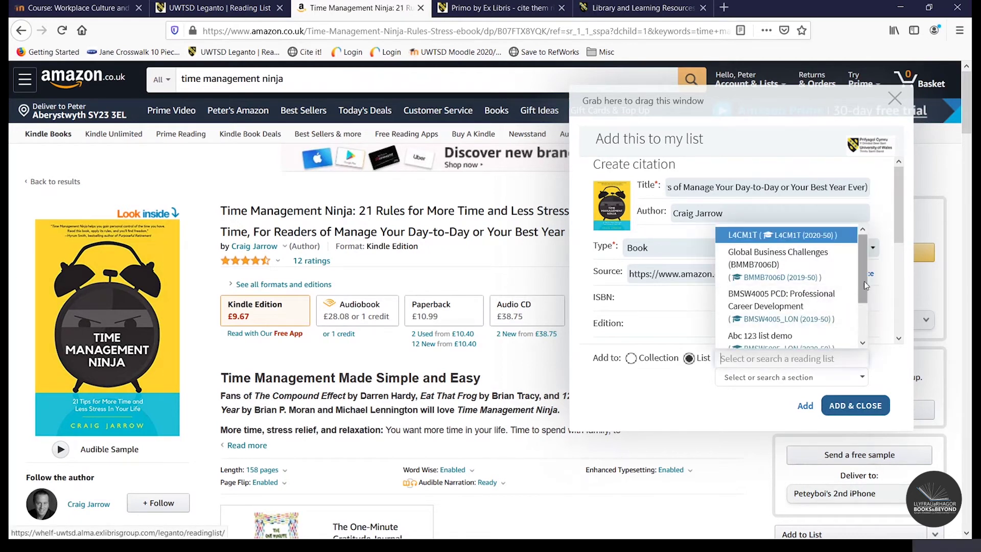
left_click_drag(861, 290, 860, 319)
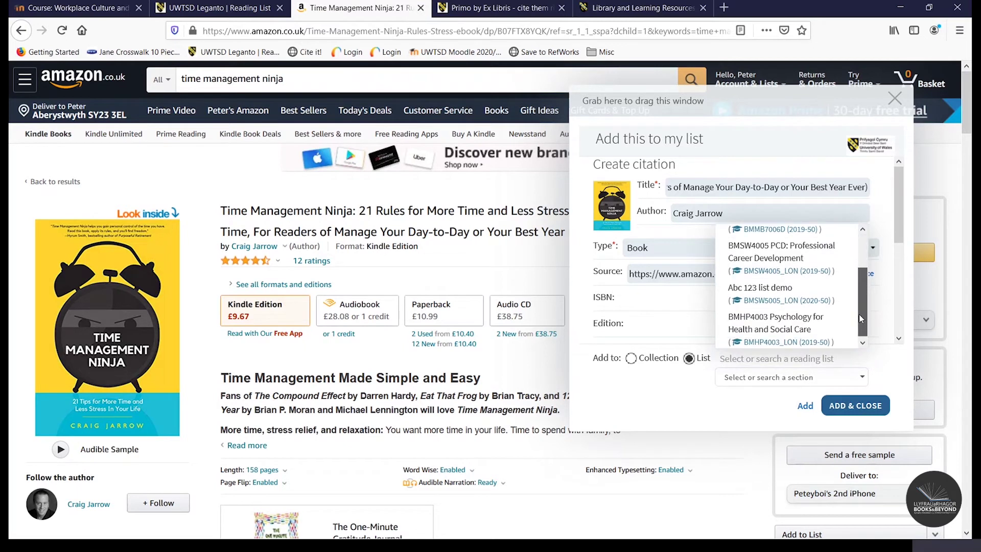
left_click(806, 290)
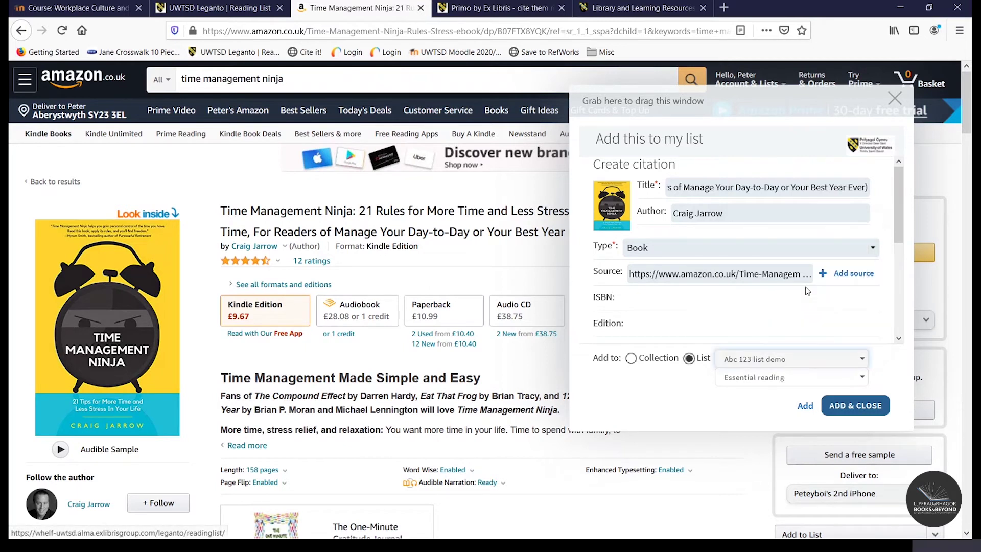
left_click(759, 378)
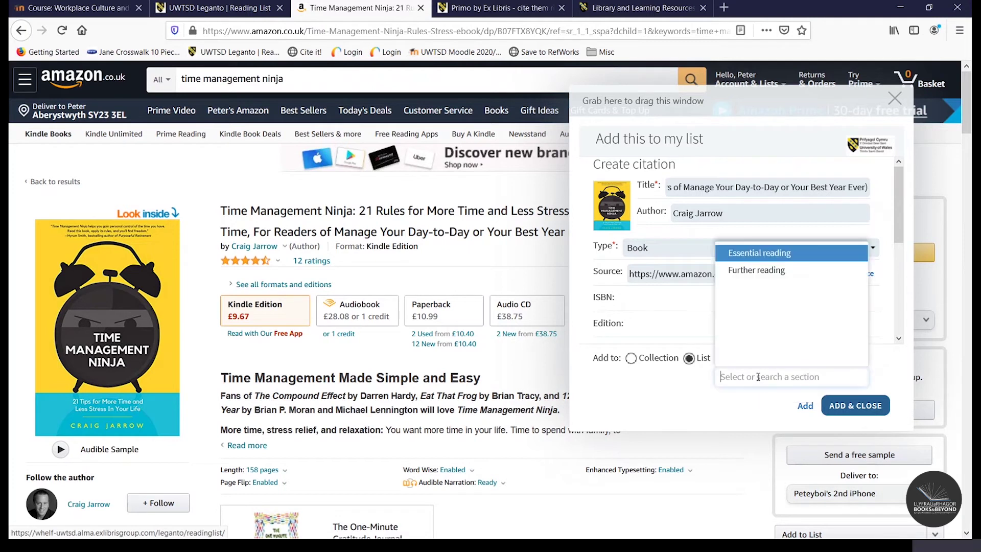
left_click(764, 271)
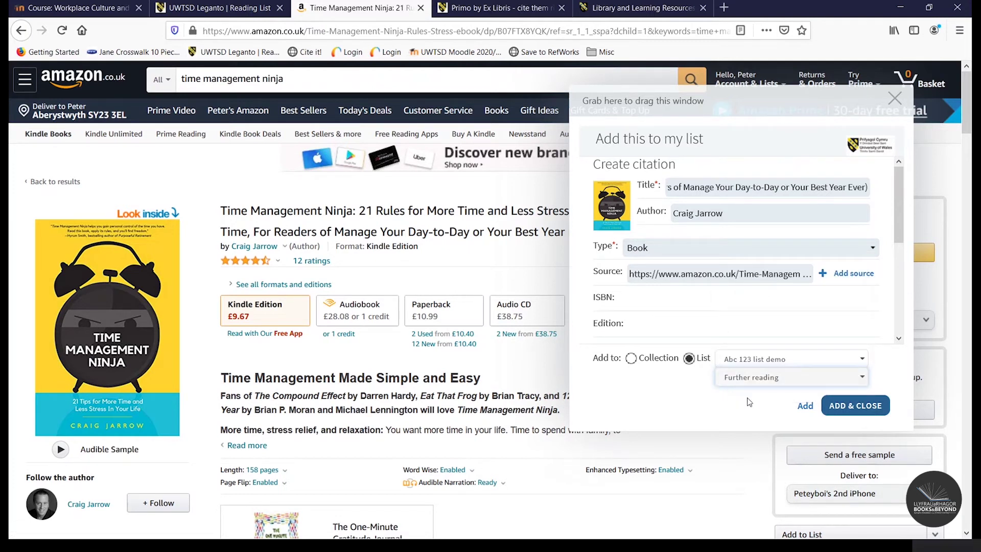
left_click(858, 406)
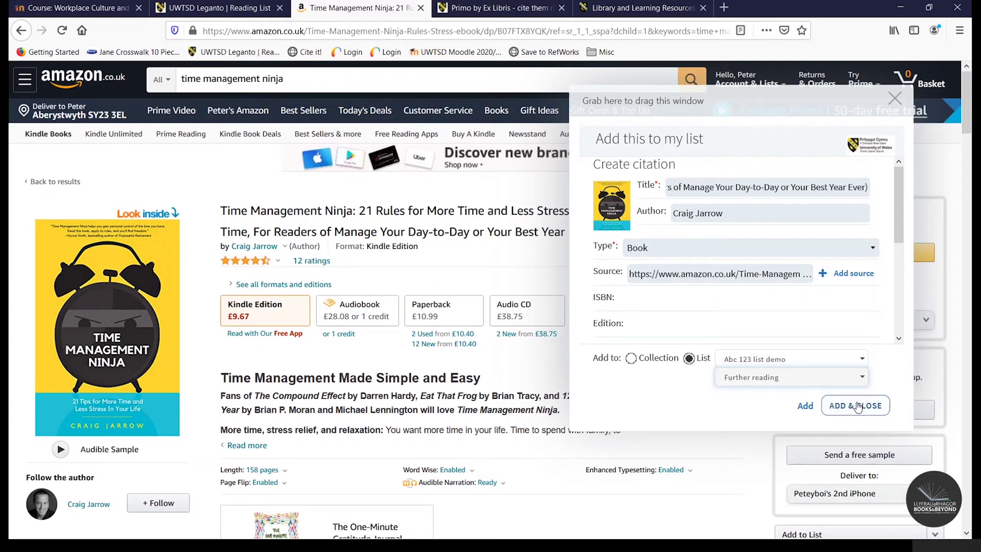
left_click(858, 406)
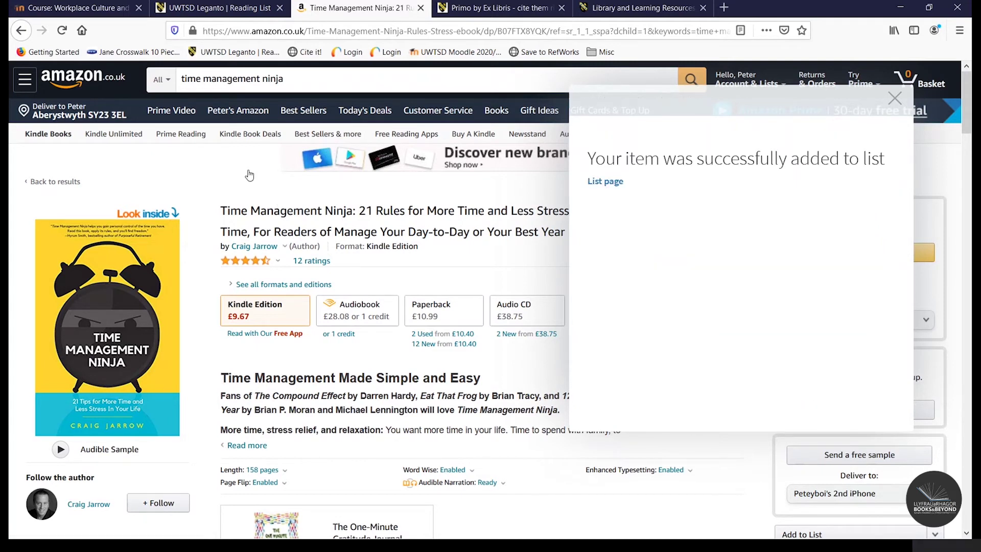
Go back to the Abc 123 list demo and scroll to Time Management Ninja under Further reading
left_click(234, 10)
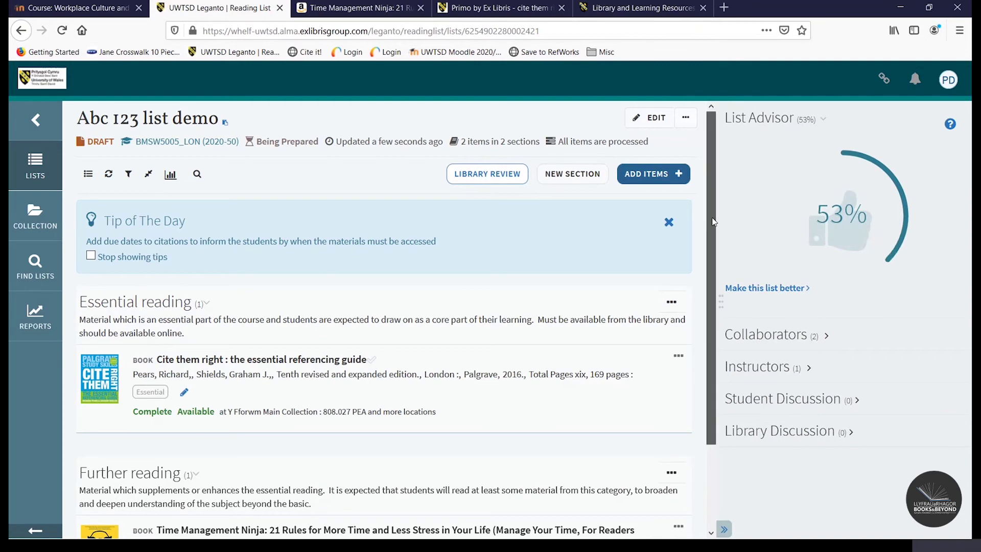
left_click_drag(713, 221, 706, 307)
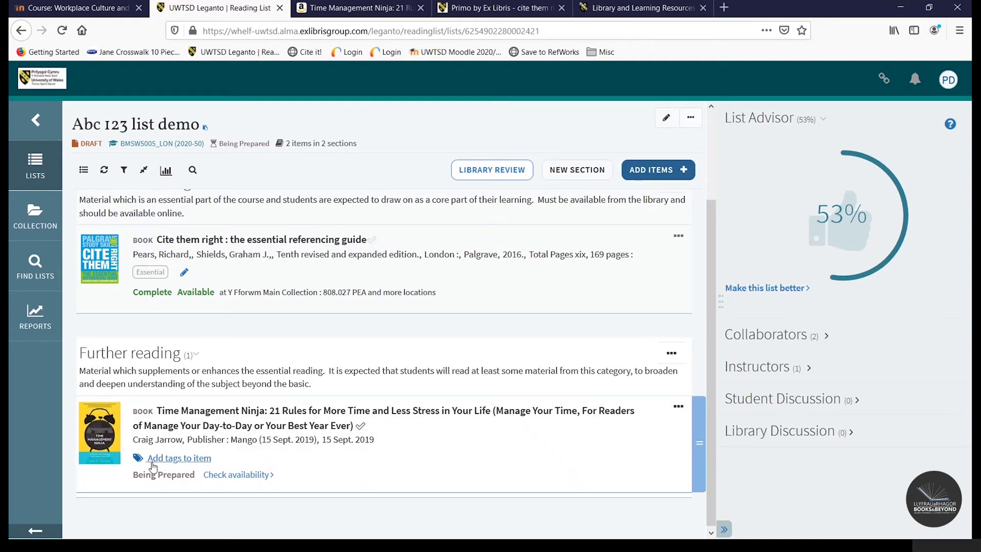
Add the 'Further' tag to the Time Management Ninja book and save it
left_click(176, 463)
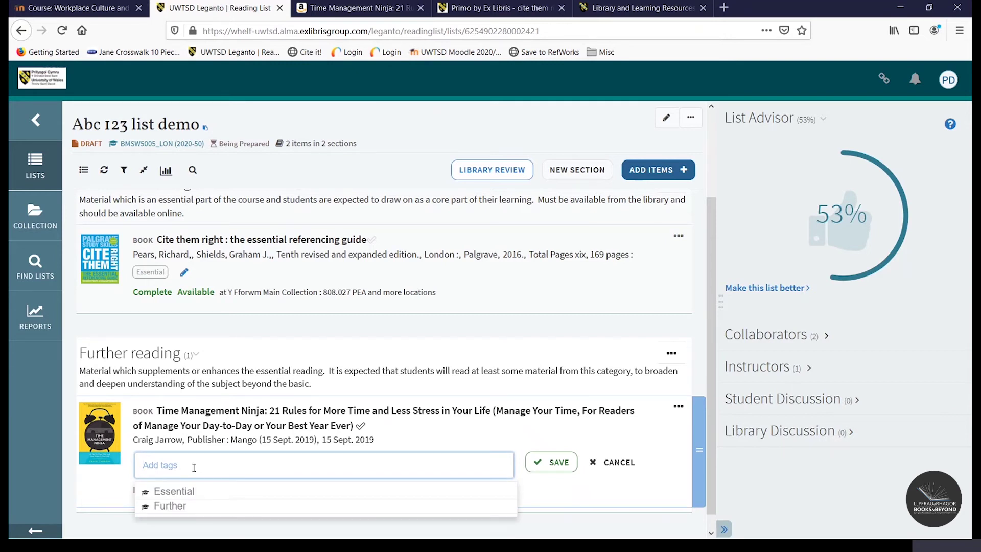
left_click(174, 507)
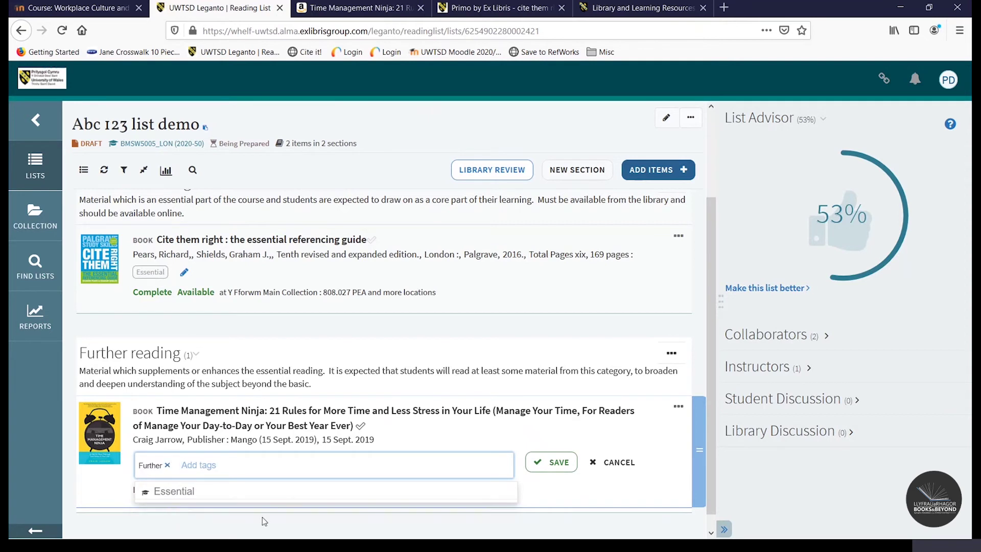
left_click(558, 463)
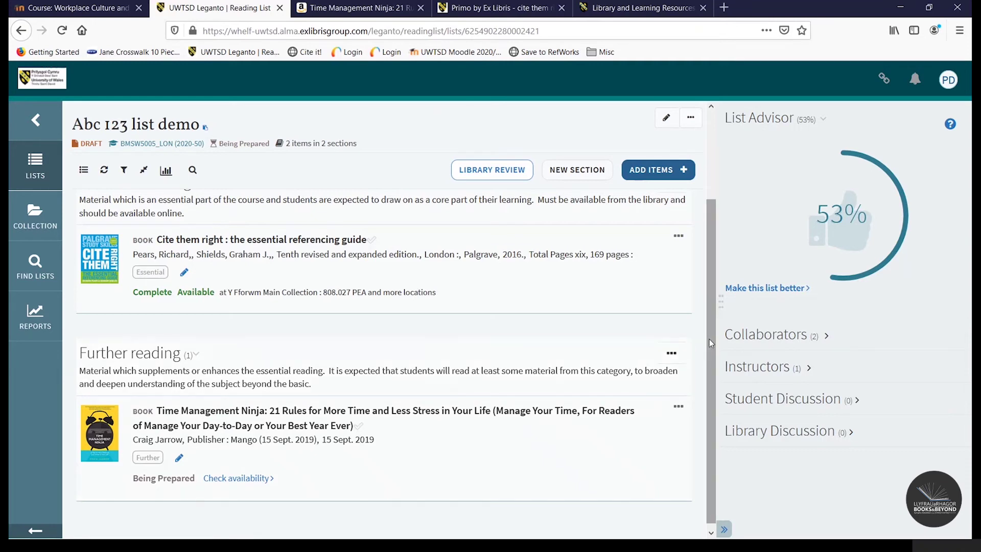
left_click_drag(710, 339, 717, 204)
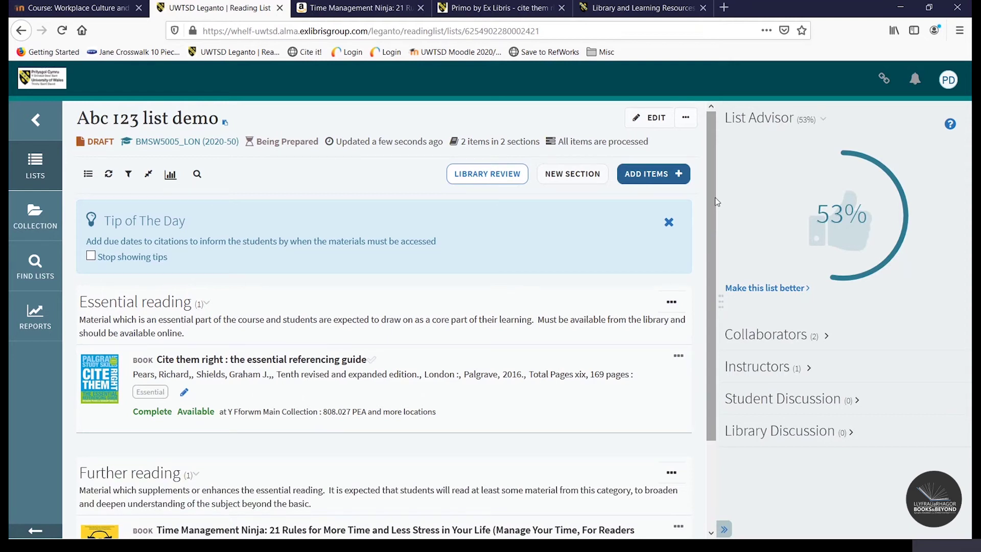
Search the library resources for 'ProQuest' to add a new list item
left_click(656, 174)
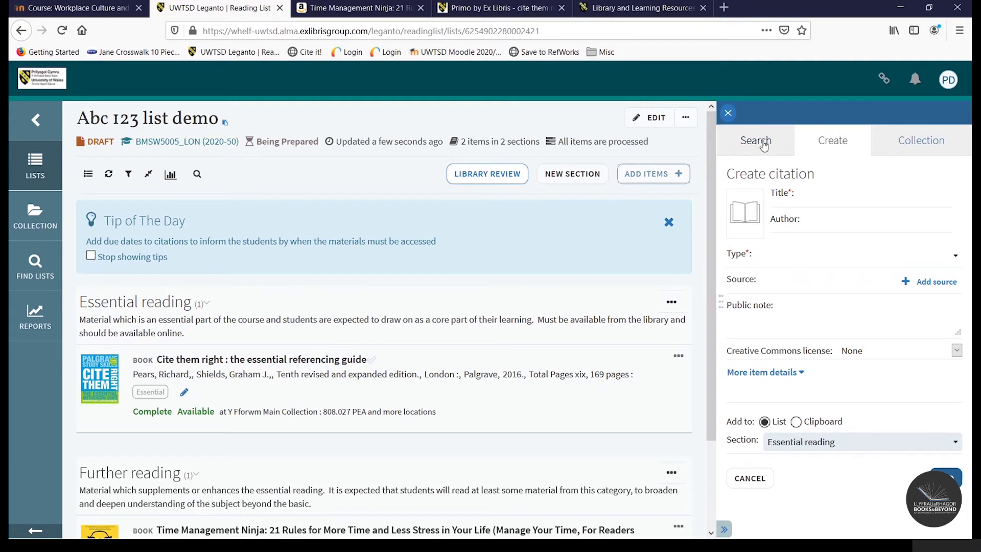
left_click(763, 145)
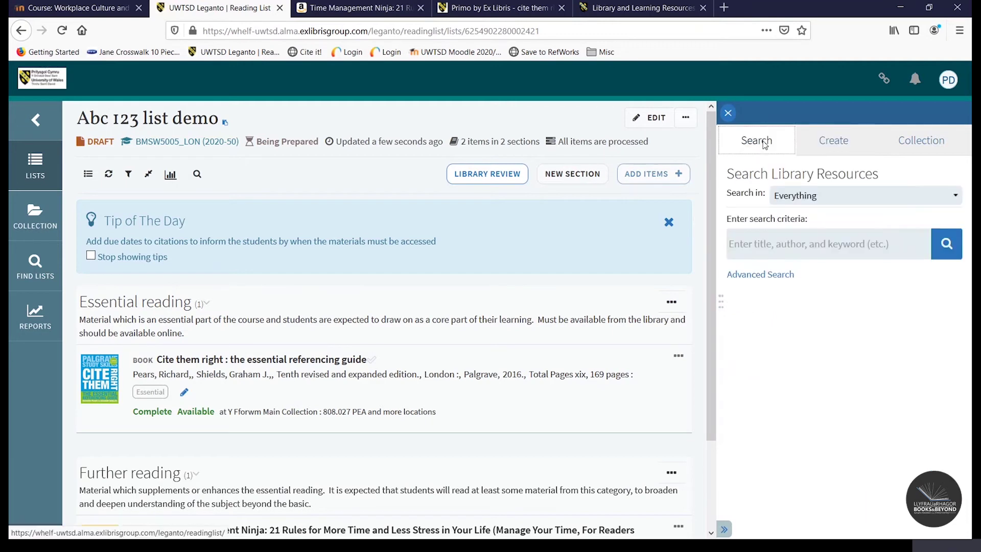
left_click(753, 248)
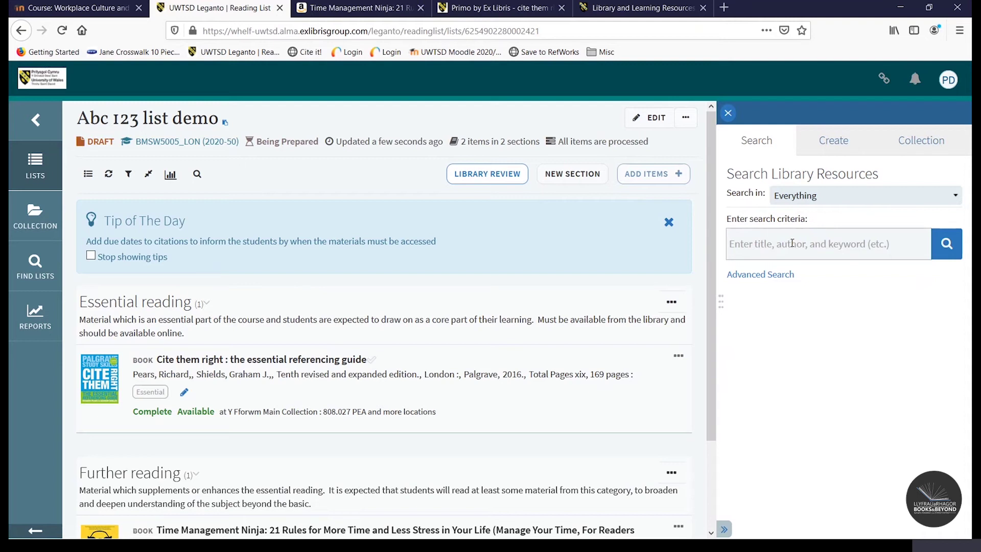
type("ProQue")
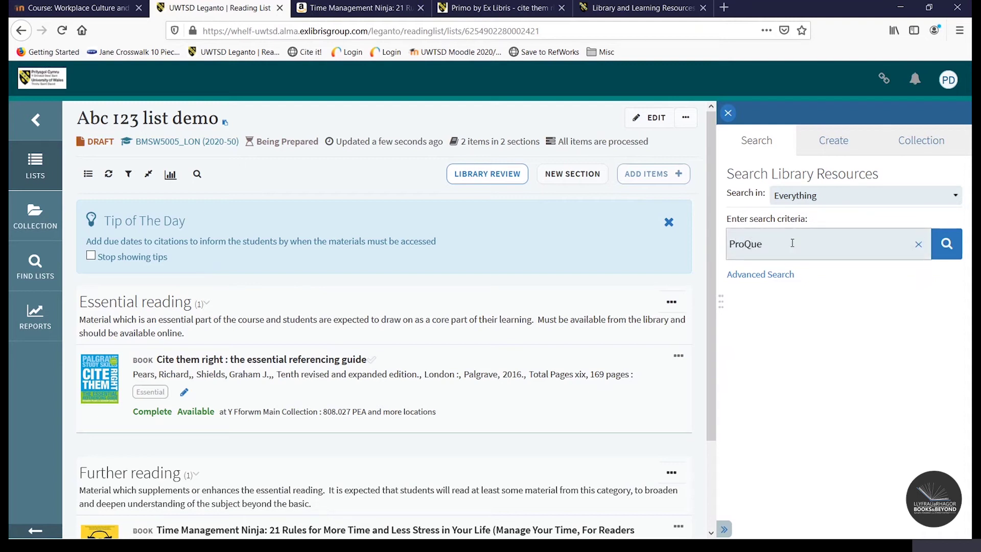
type("st")
left_click(947, 246)
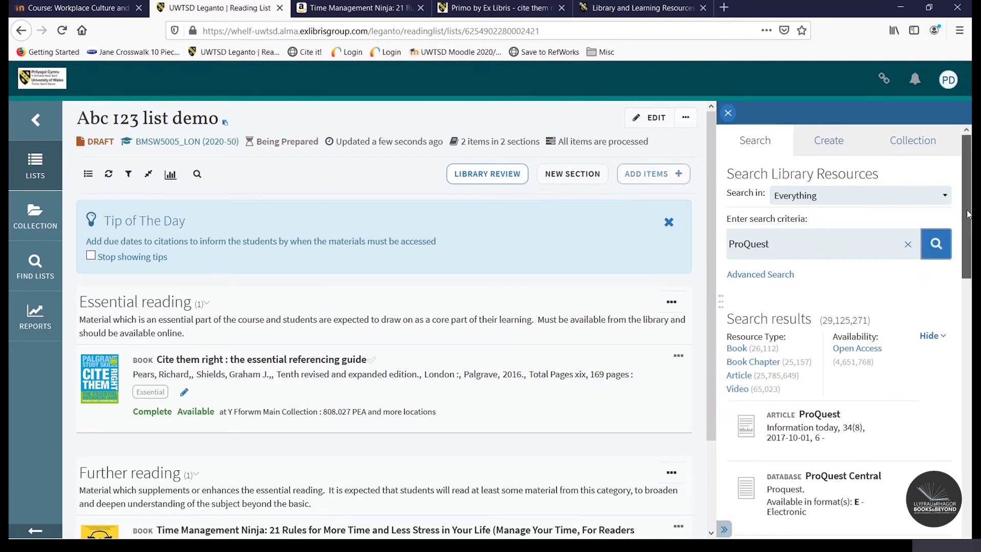
left_click_drag(969, 215, 969, 252)
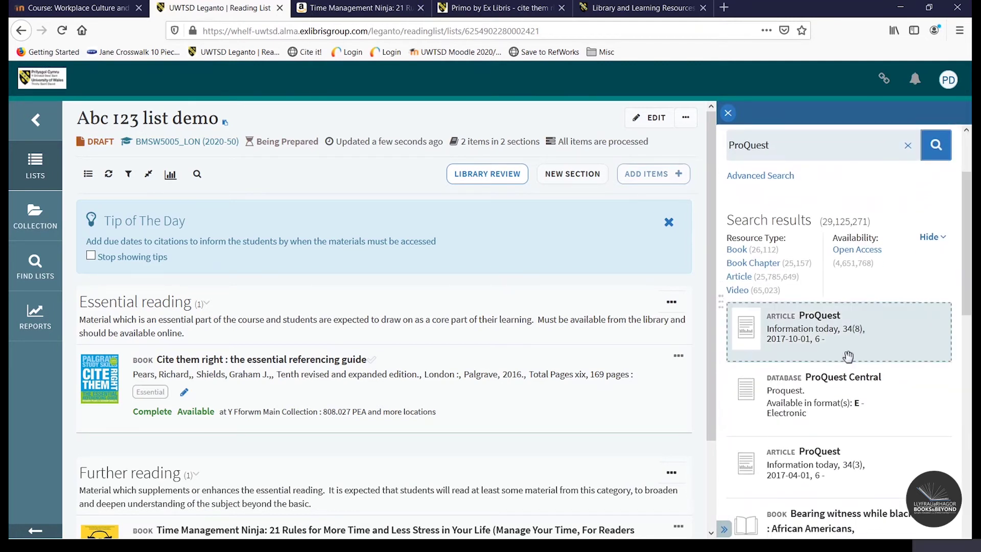
Add ProQuest Central to the Further reading section of the list
left_click(841, 392)
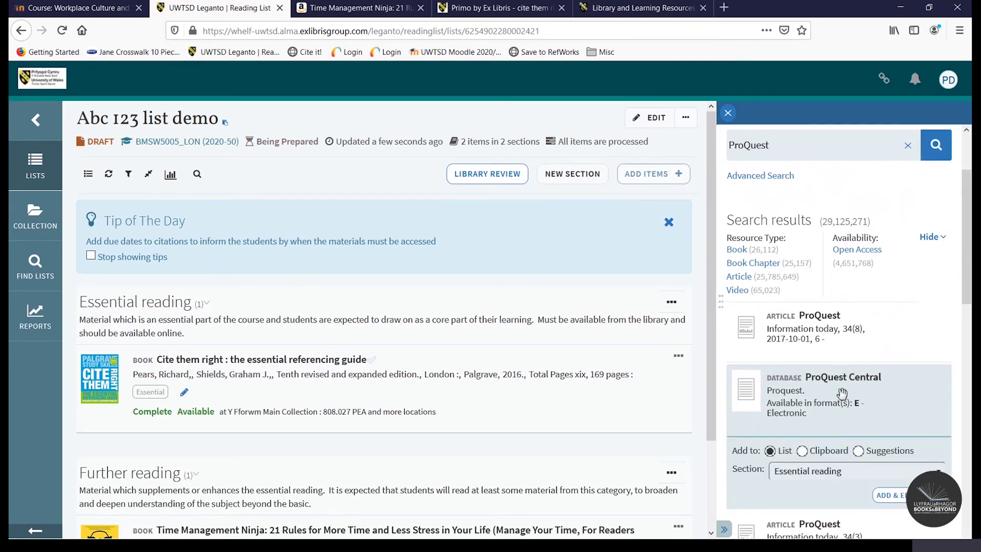
left_click(823, 479)
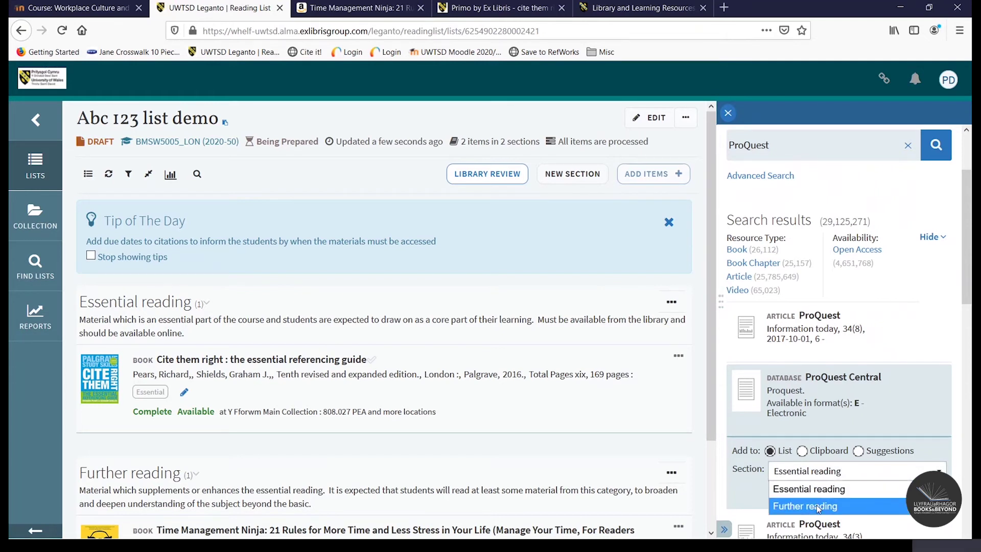
left_click(816, 505)
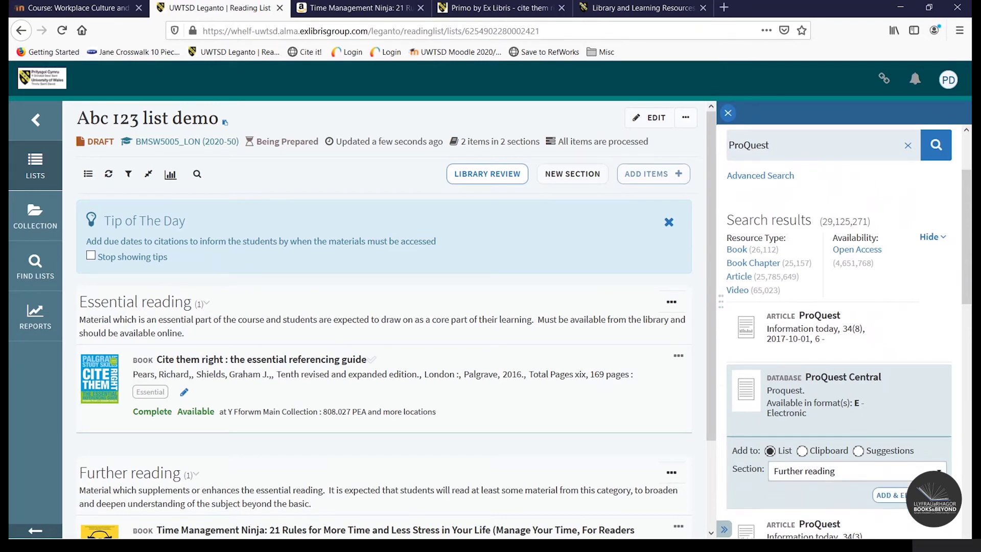
left_click(938, 495)
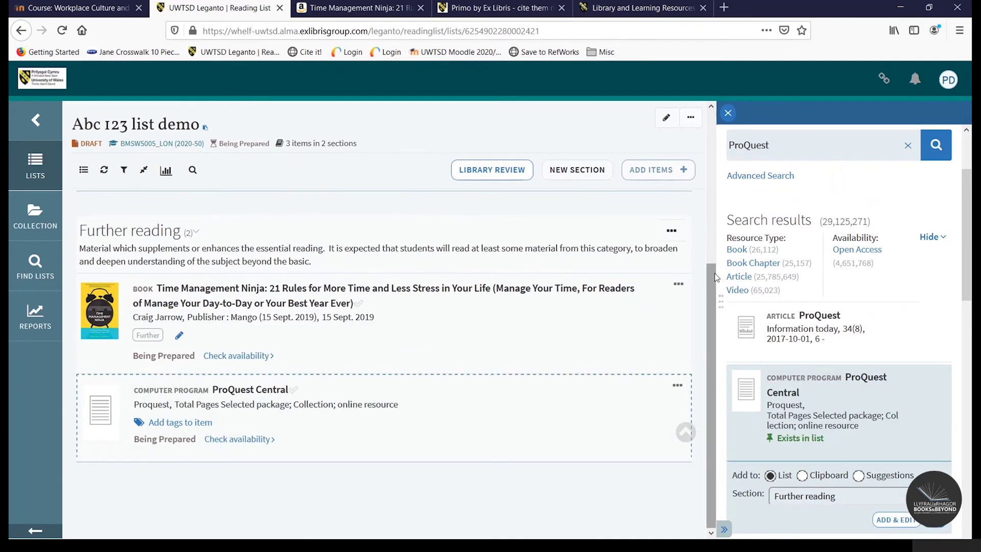
Tag the ProQuest Central item as 'Further' and save the tag
left_click(168, 424)
left_click(168, 429)
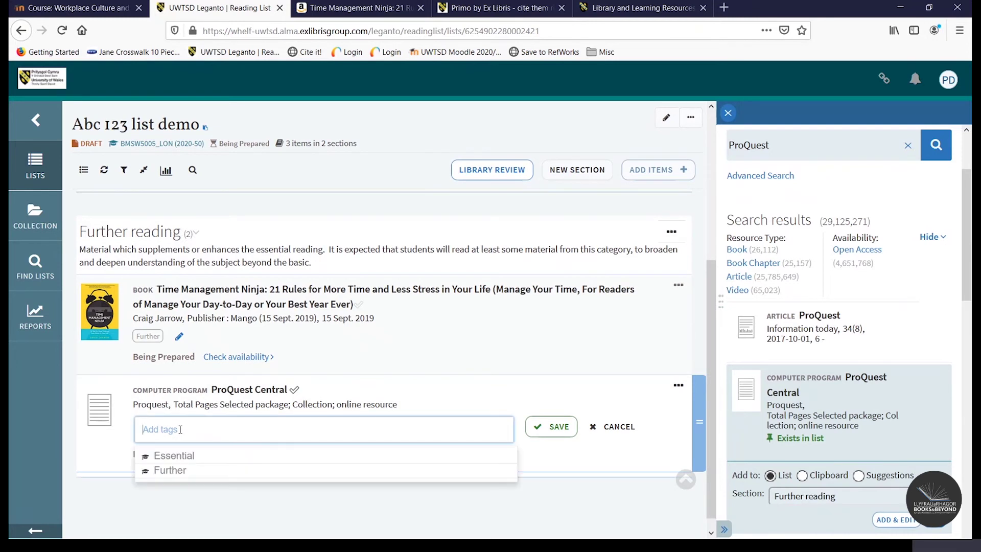
left_click(173, 470)
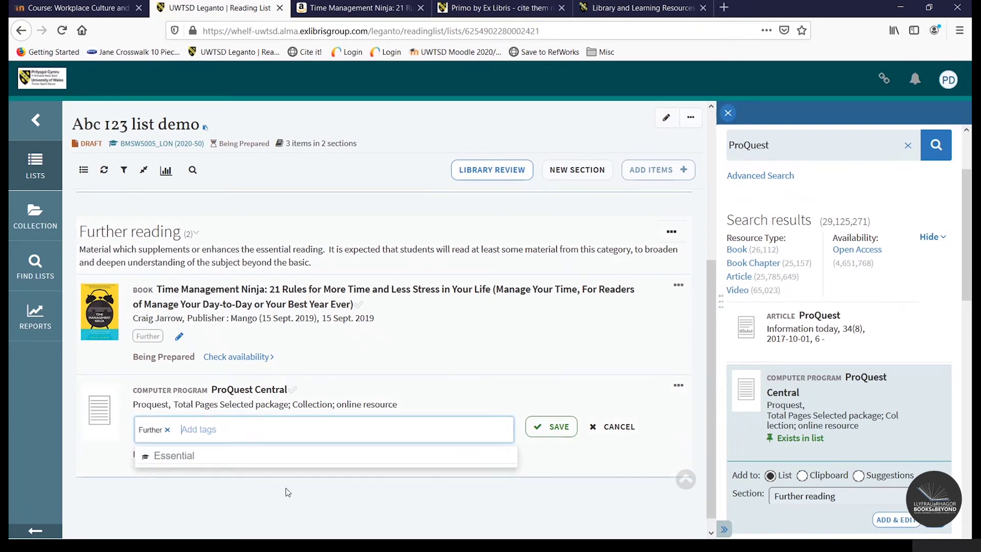
left_click(553, 427)
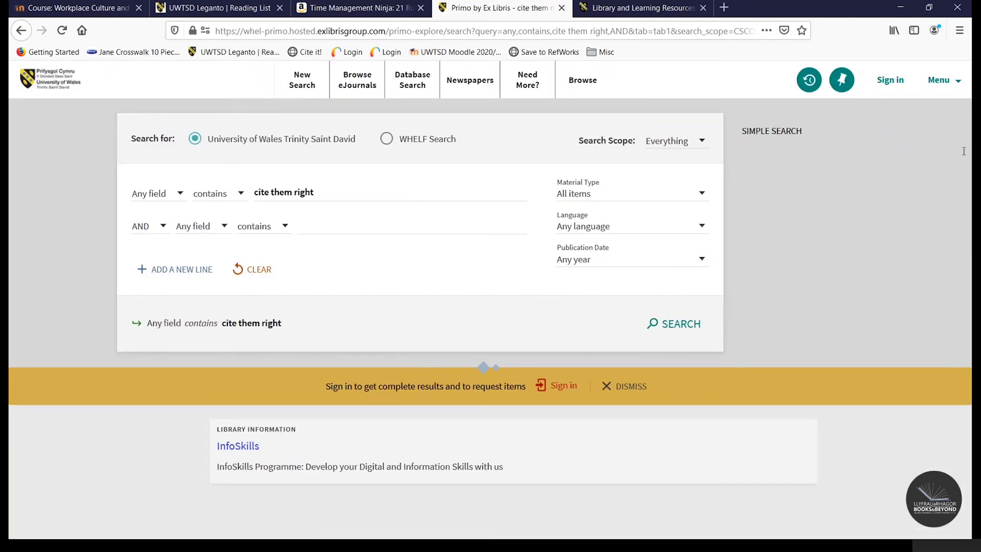
View the full record for Cite them right's 2019 eleventh edition, then switch to the Library and Learning Resources tab
scroll(963, 156, "down", 4)
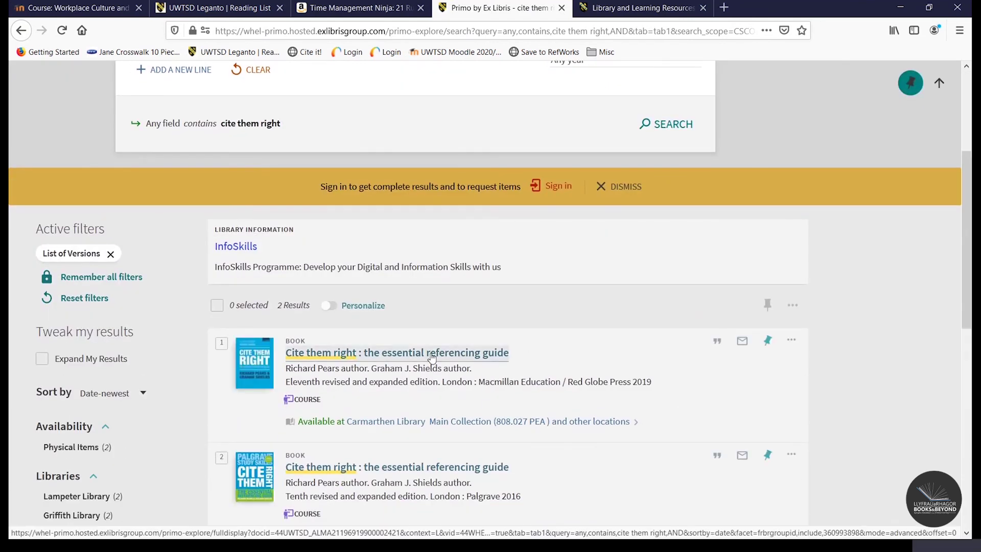
left_click(431, 356)
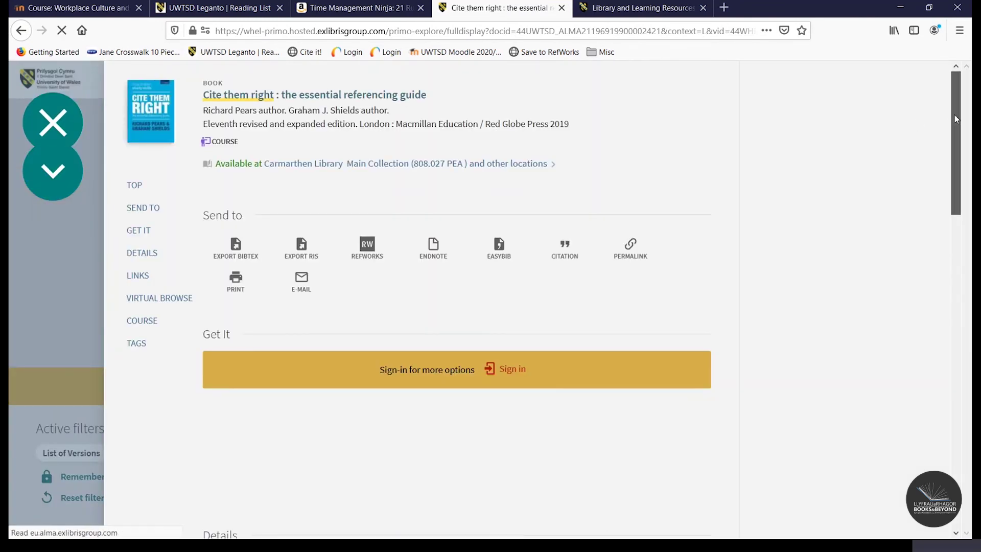
left_click_drag(954, 118, 971, 383)
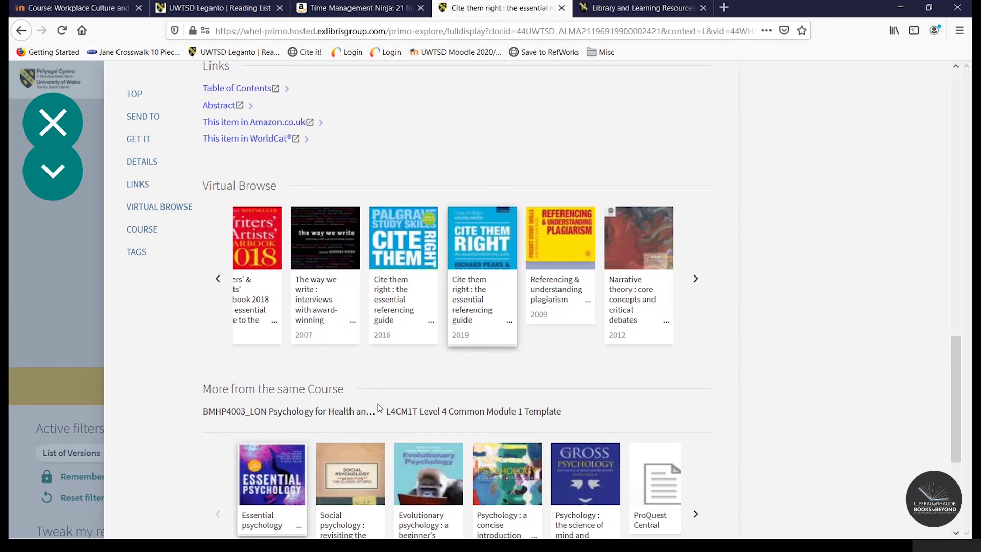
left_click(660, 13)
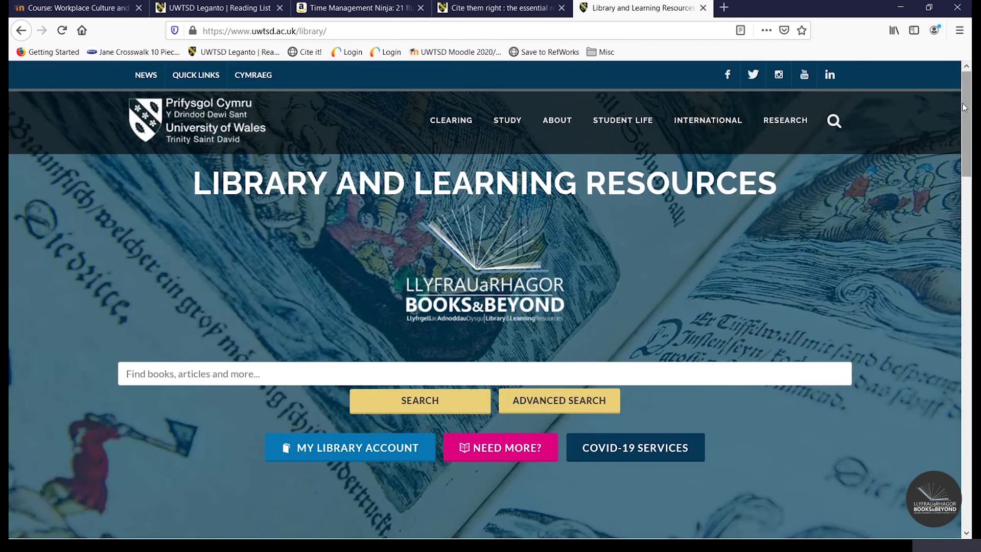
Go through Student Essentials and Online Resource Lists to Leganto's public Find Lists page
left_click_drag(964, 108, 969, 284)
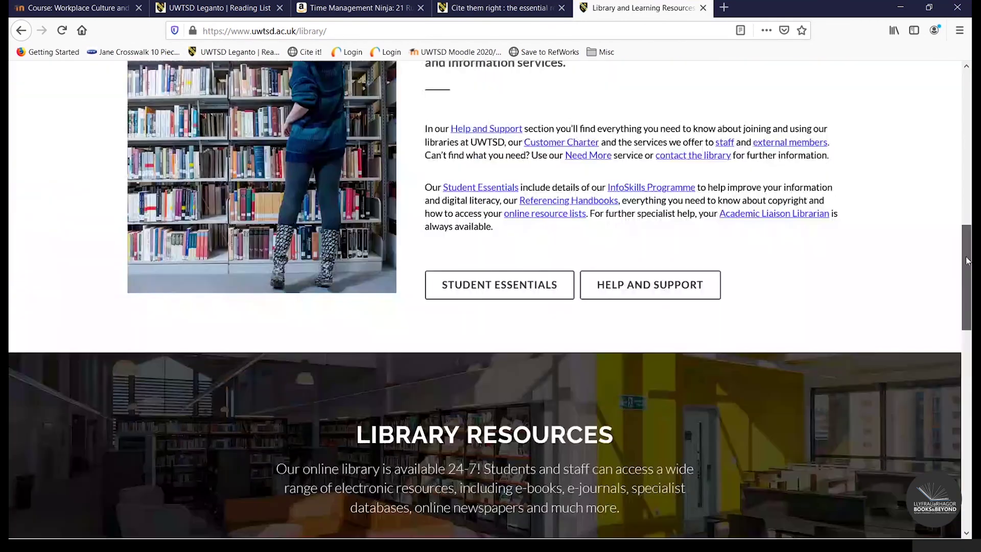
left_click(508, 288)
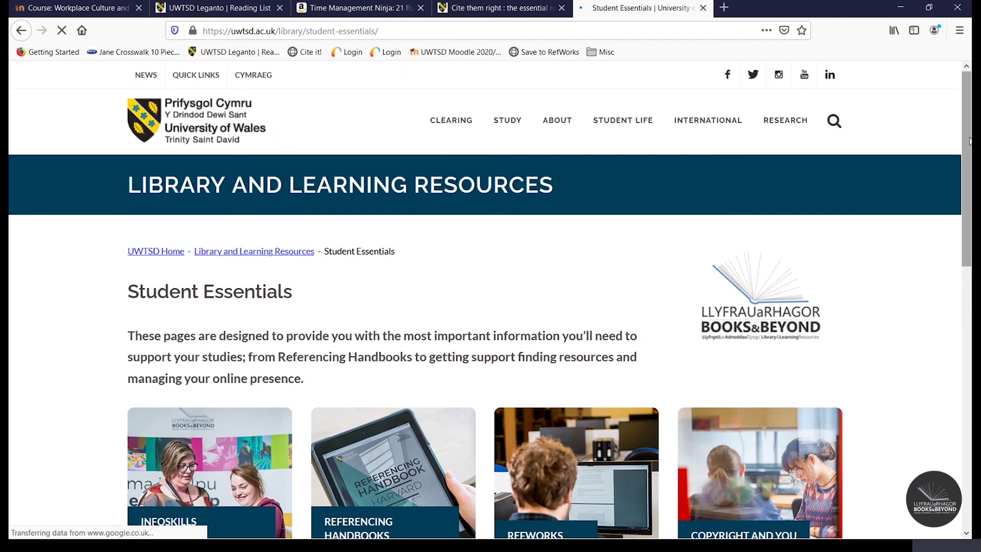
left_click_drag(966, 151, 967, 276)
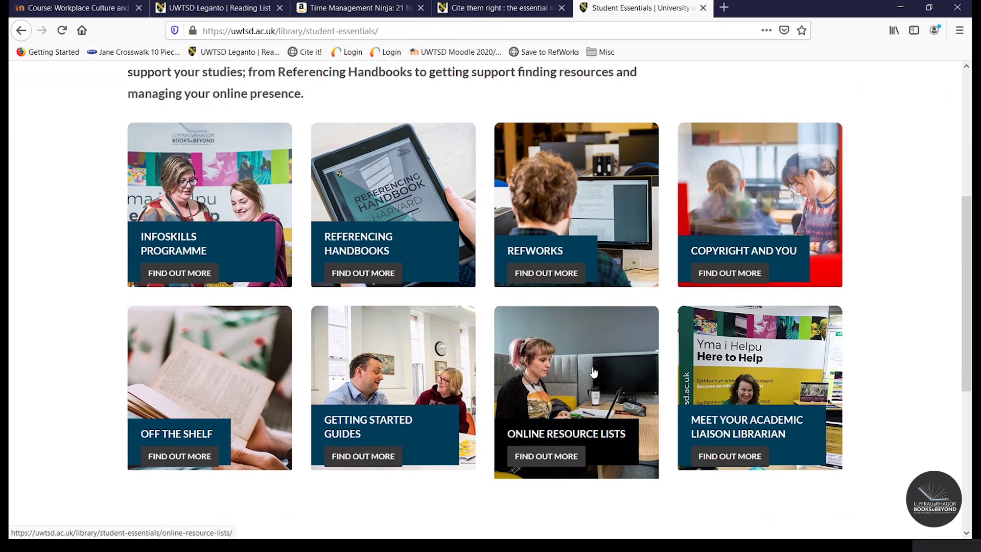
left_click(593, 372)
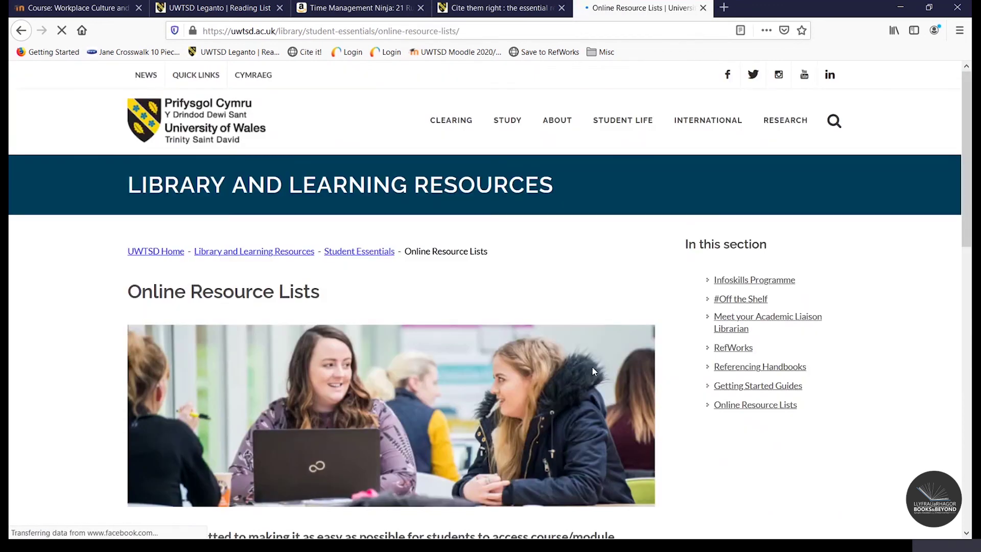
left_click_drag(965, 154, 945, 263)
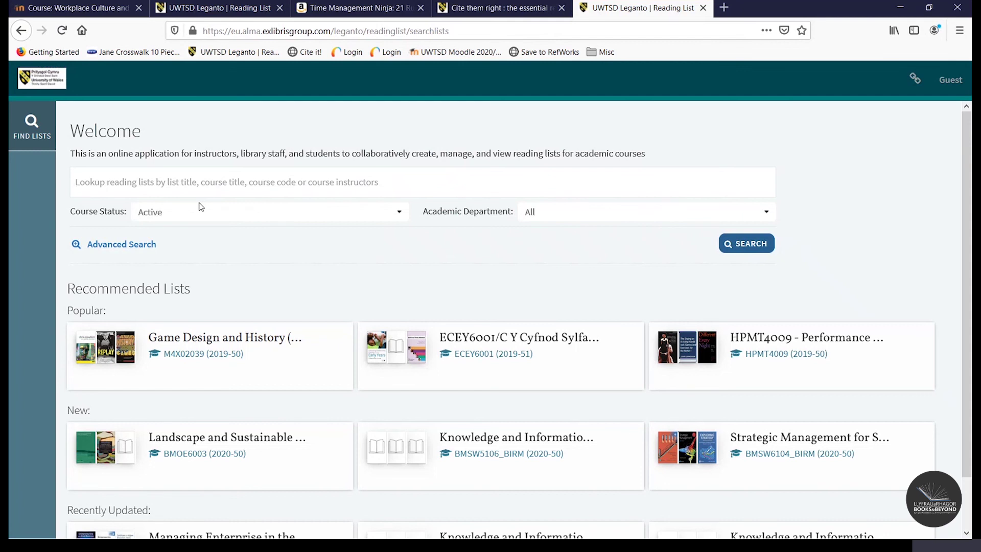
left_click(581, 219)
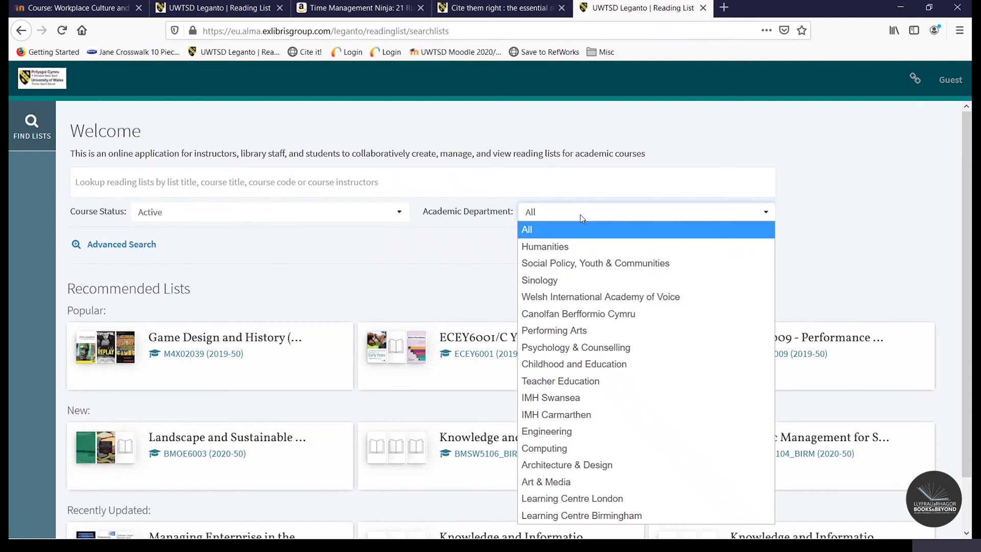
left_click(354, 276)
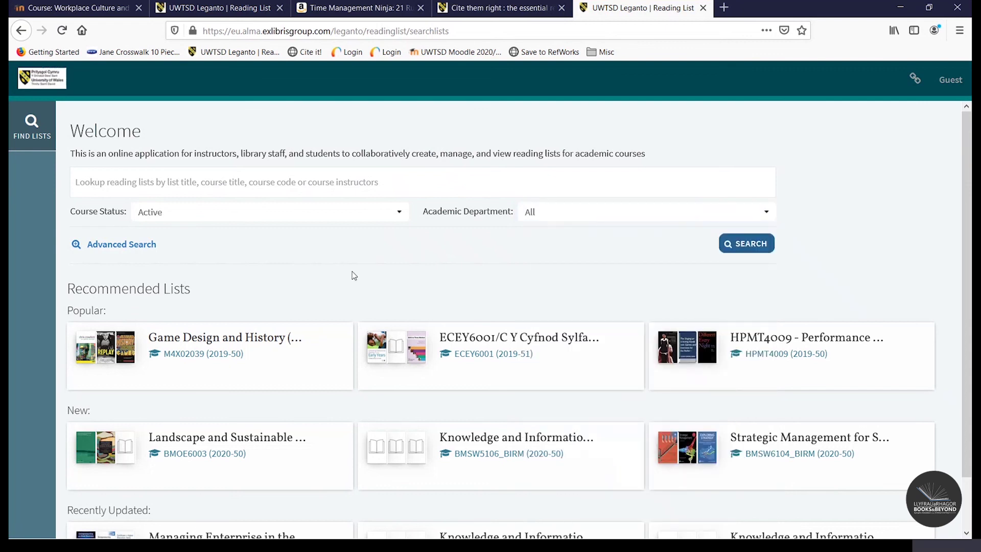